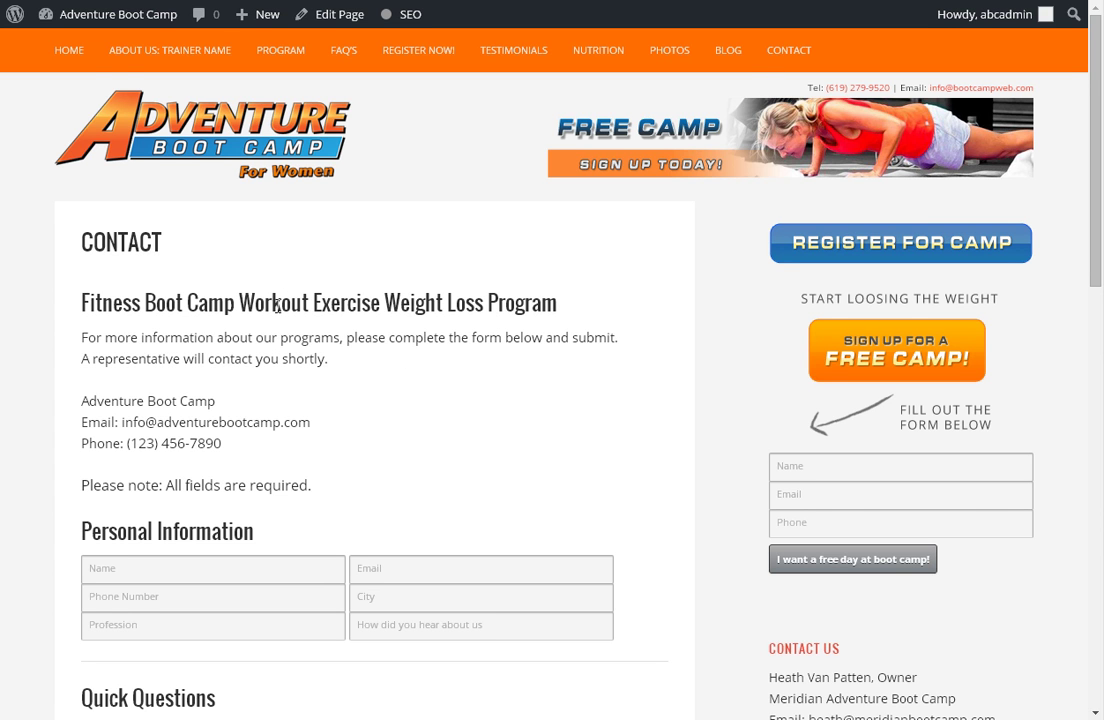
Check the Terms agreement dropdown on the live Contact page without changing it.
scroll(278, 288, "down", 3)
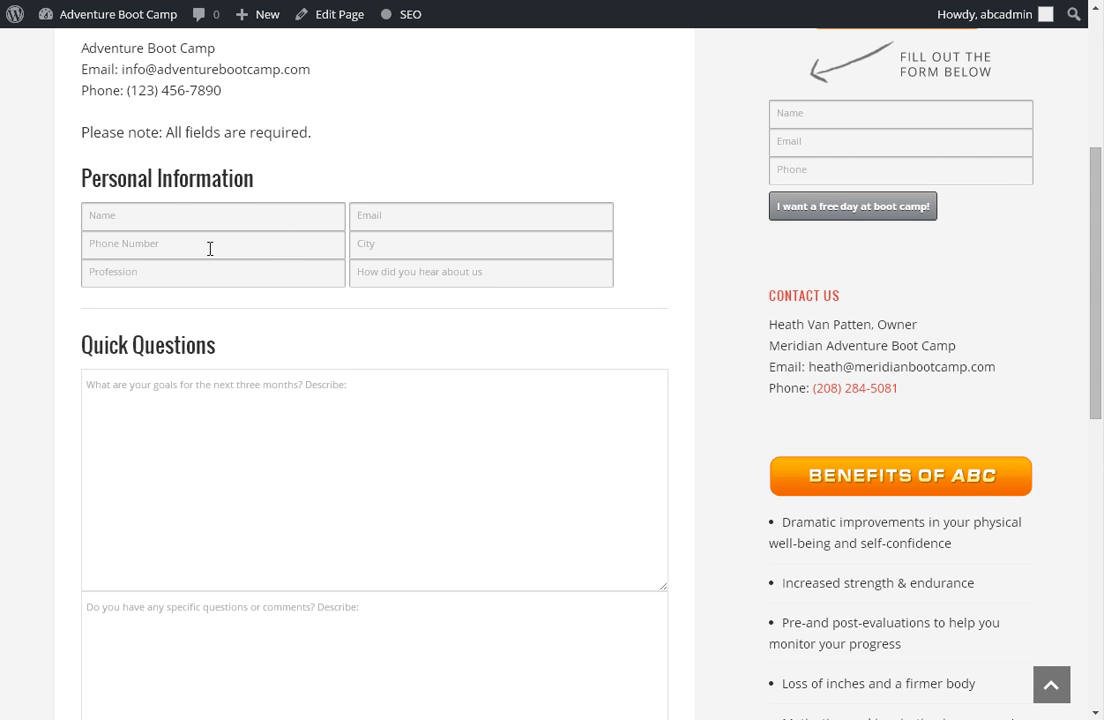
scroll(210, 249, "down", 2)
scroll(200, 286, "down", 1)
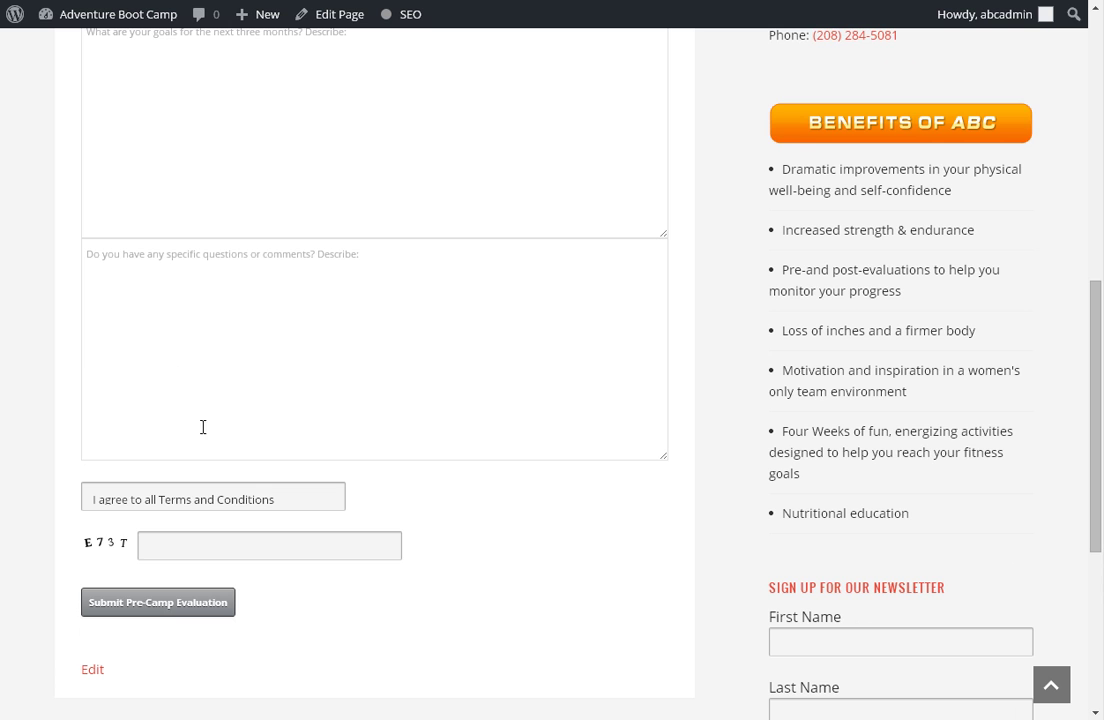
left_click(210, 493)
left_click(445, 491)
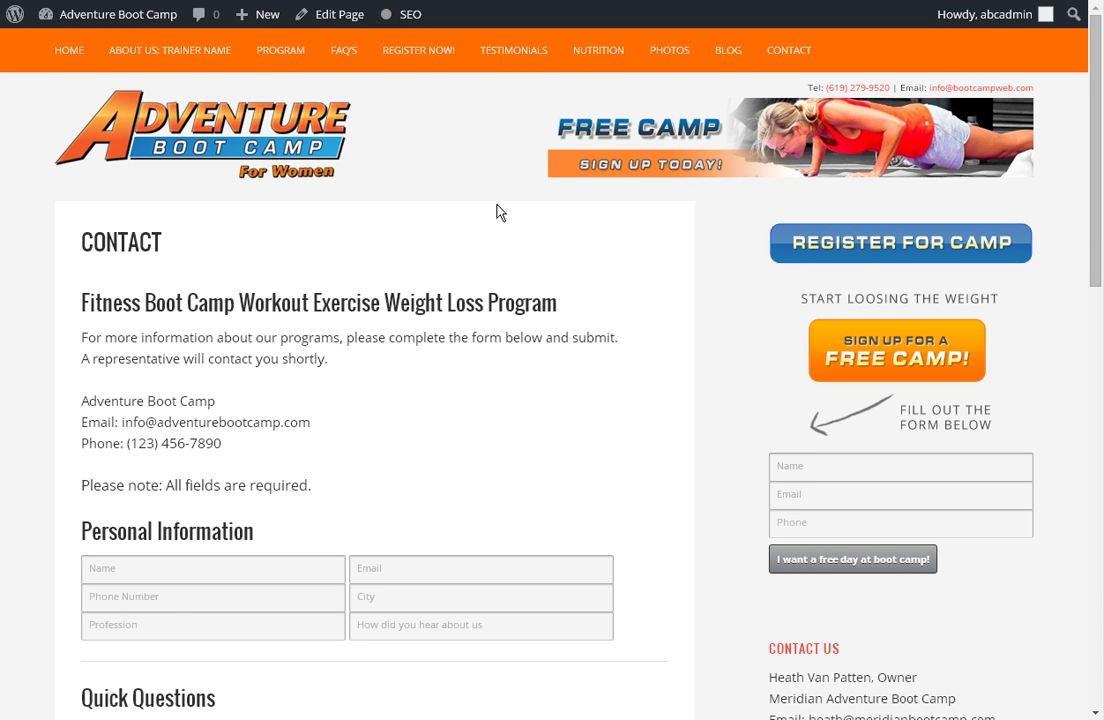
Go from the Dashboard to Contact Forms and open the Contact form for editing.
mouse_move(16, 16)
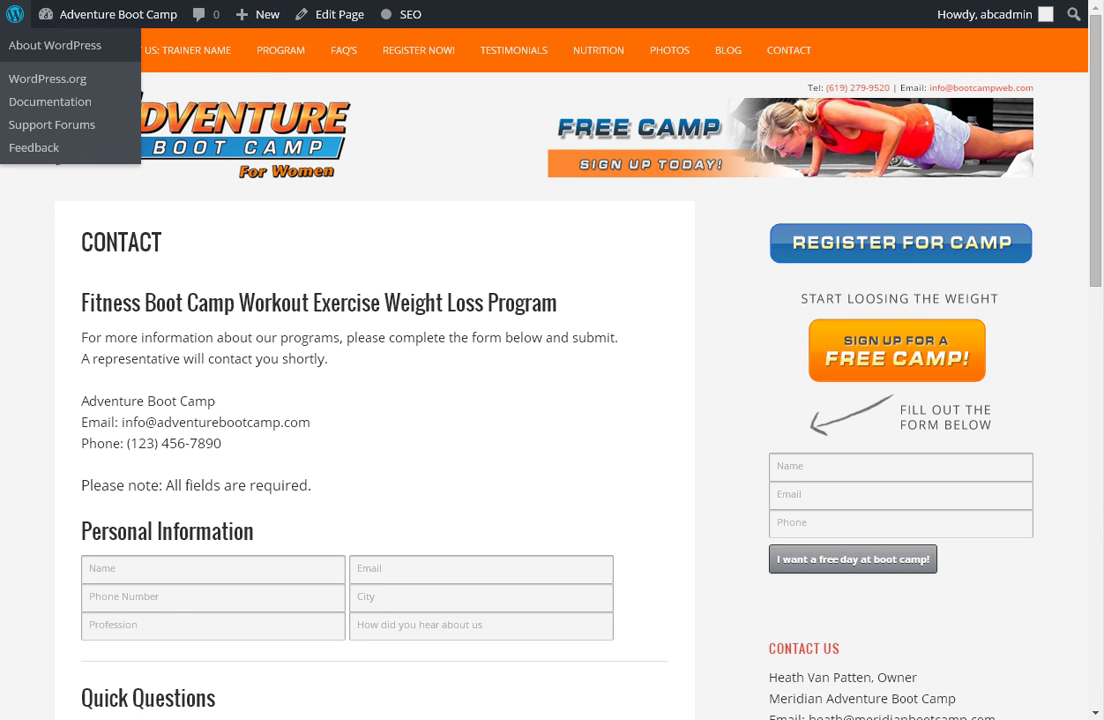
left_click(110, 14)
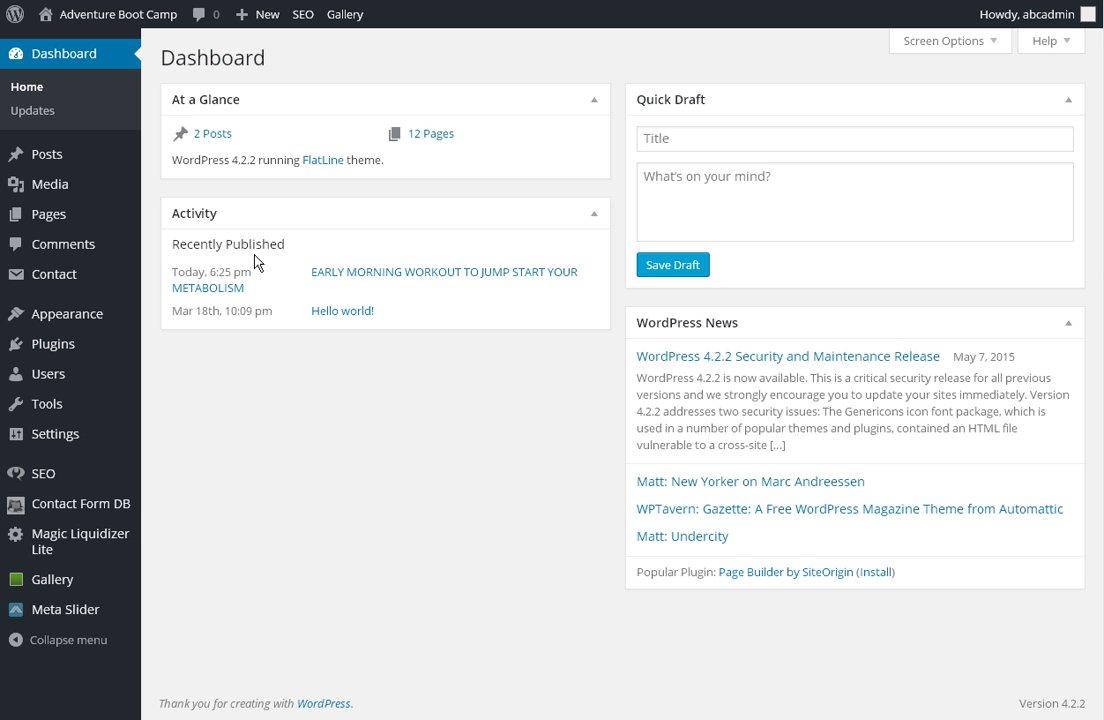
left_click(70, 277)
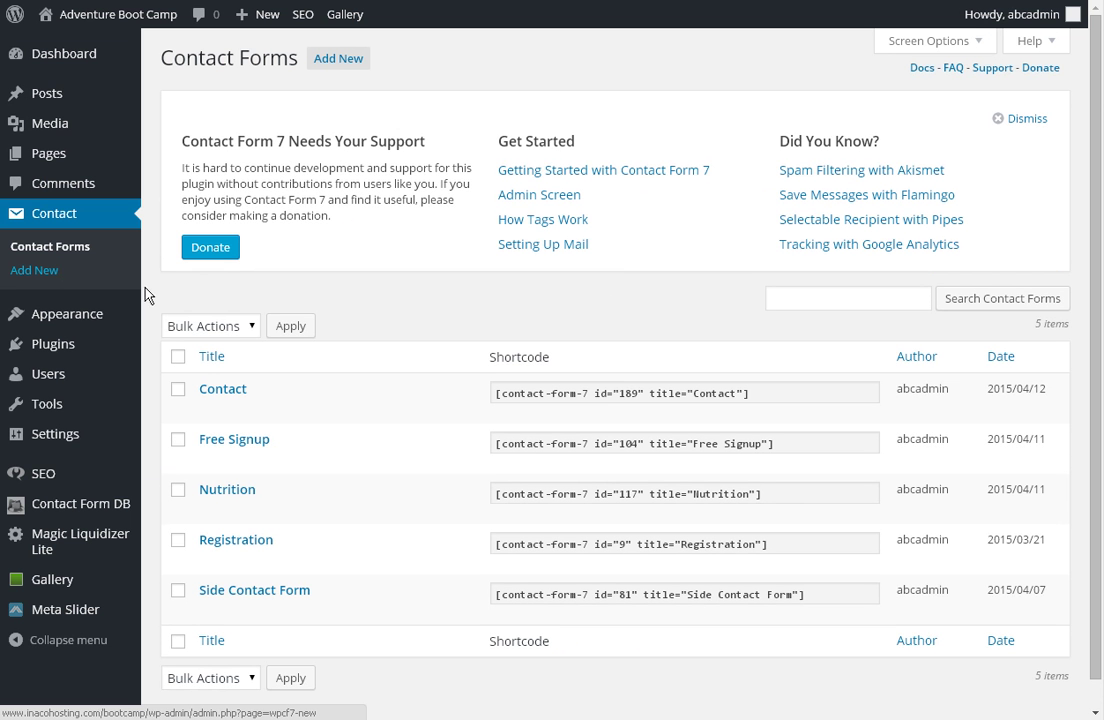
left_click(222, 390)
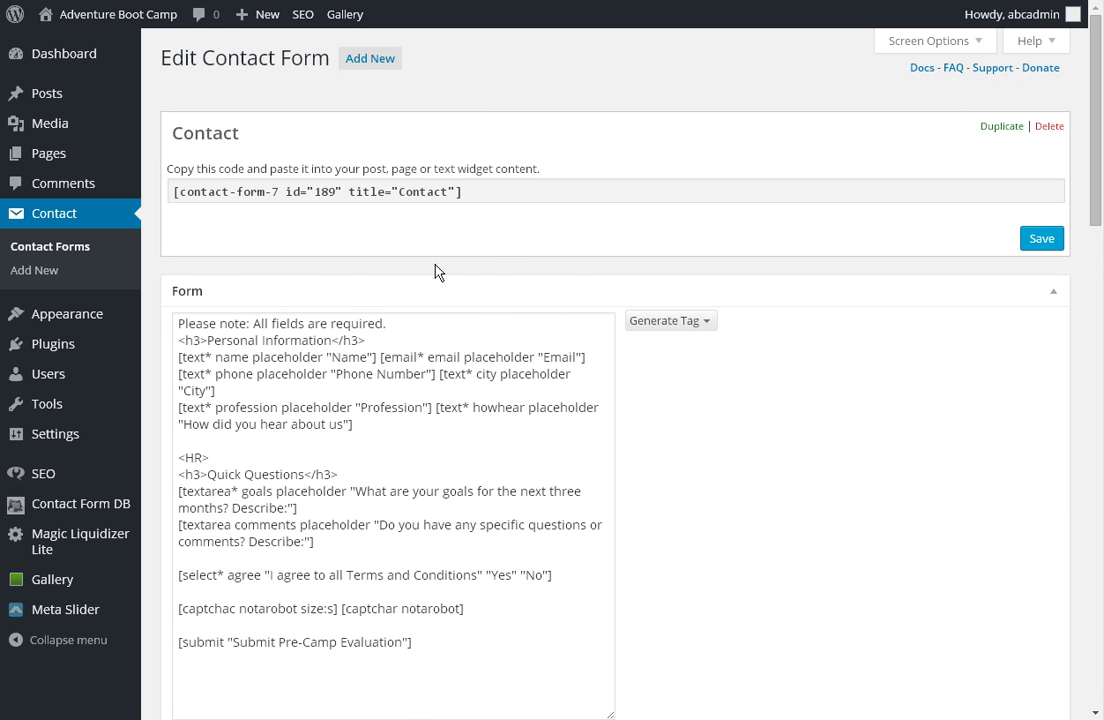
scroll(547, 199, "down", 1)
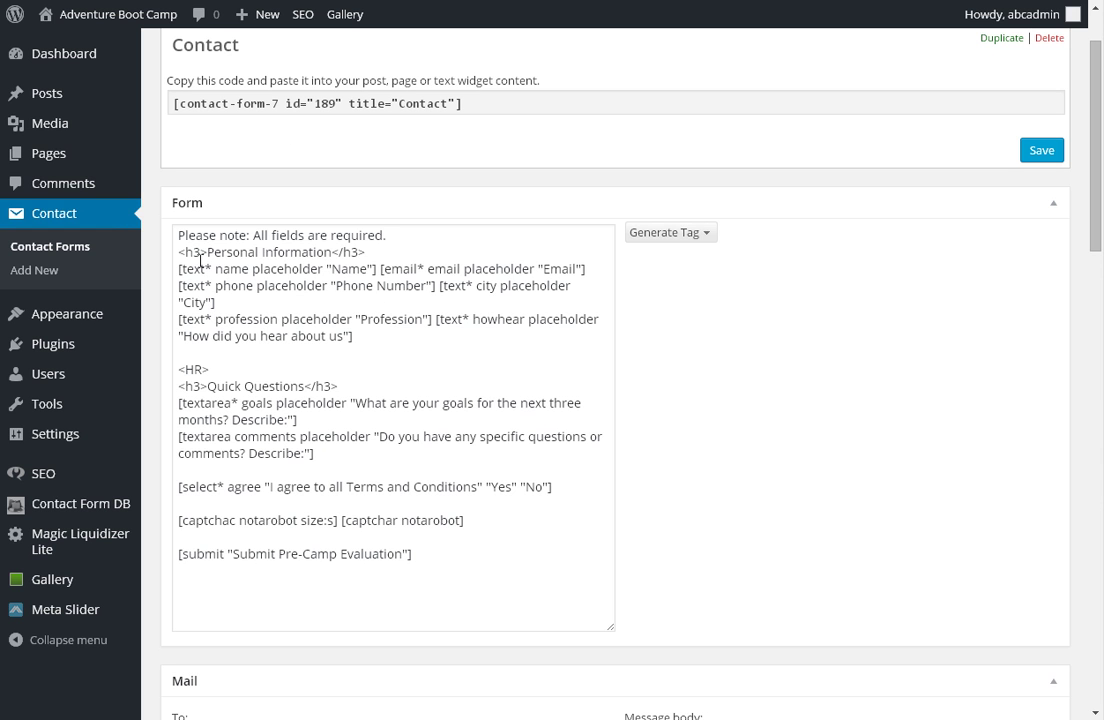
left_click_drag(184, 238, 387, 236)
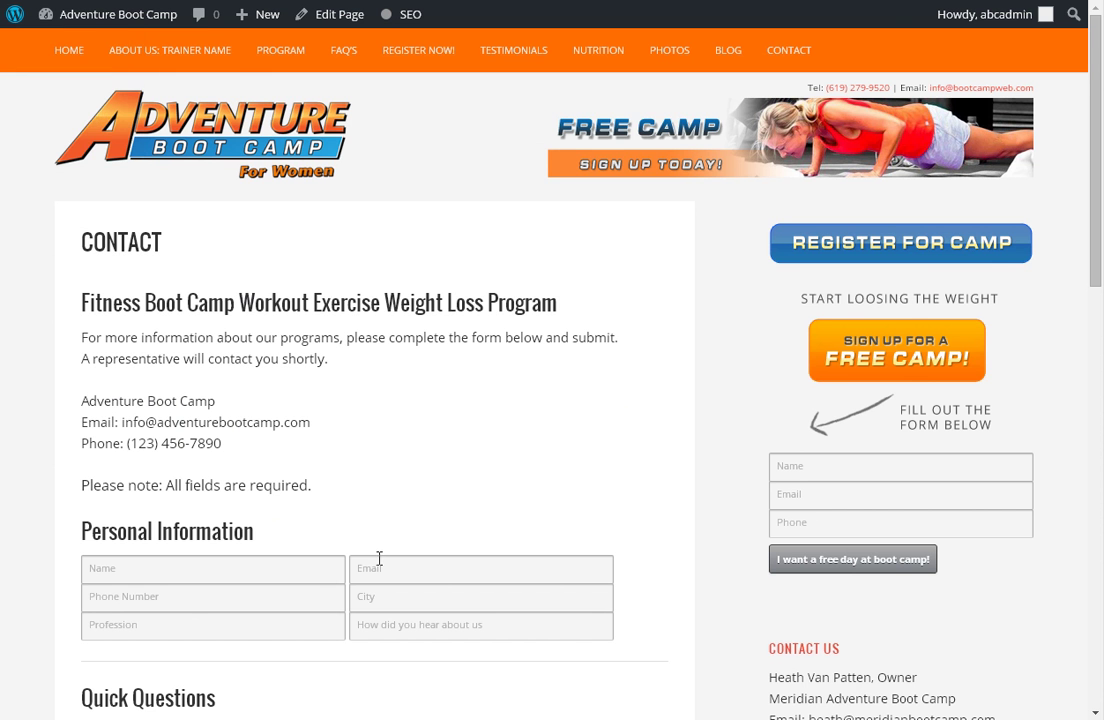
scroll(377, 557, "down", 2)
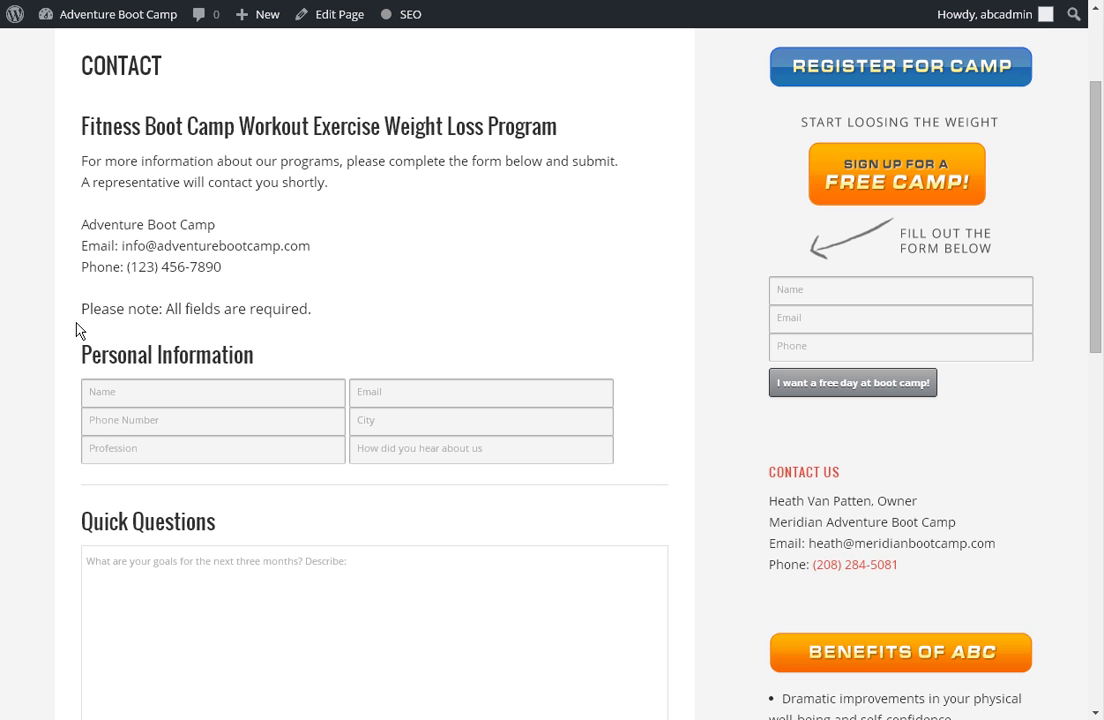
left_click_drag(92, 306, 314, 314)
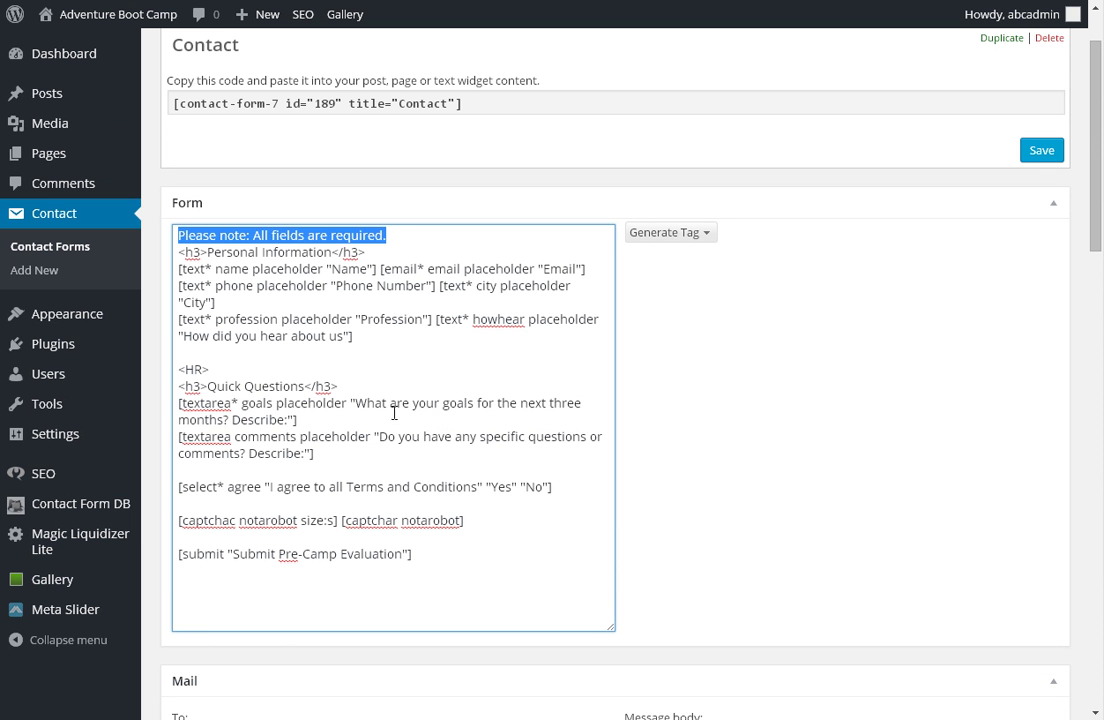
left_click_drag(192, 252, 365, 253)
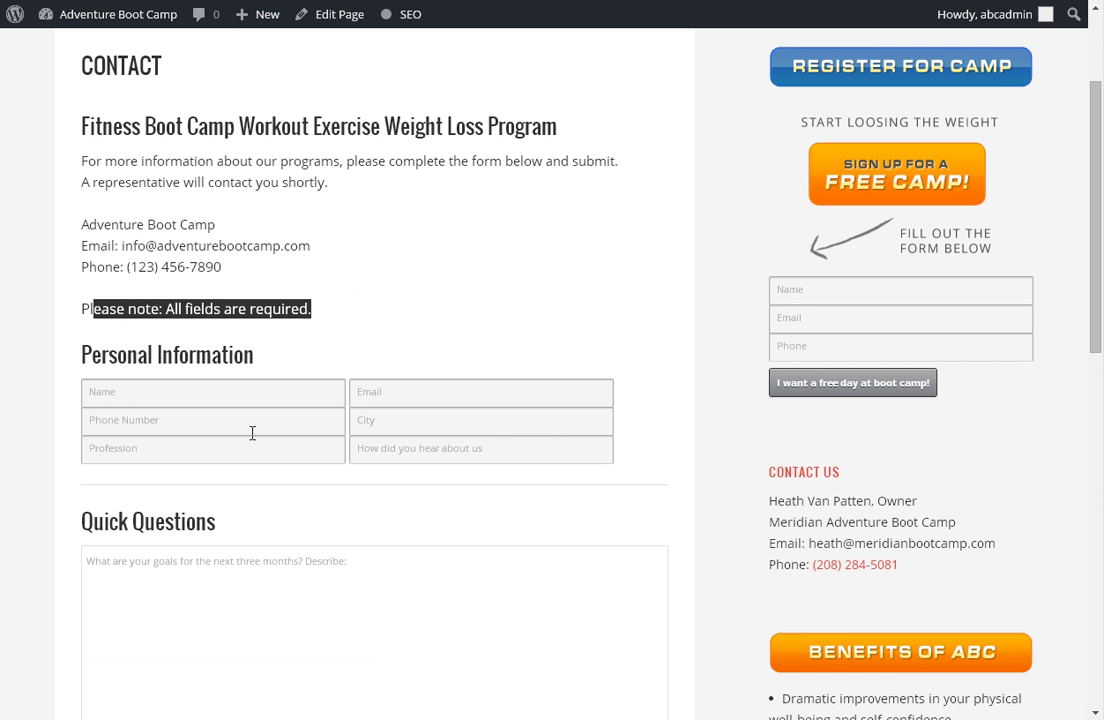
left_click(81, 352)
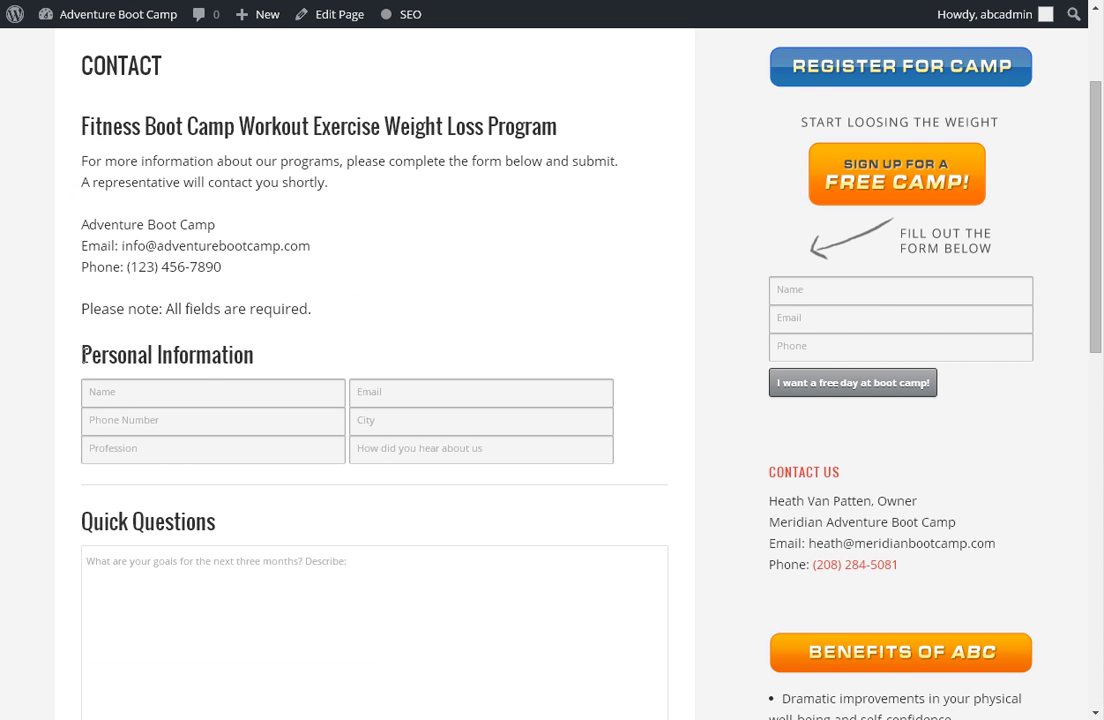
left_click_drag(81, 352, 264, 338)
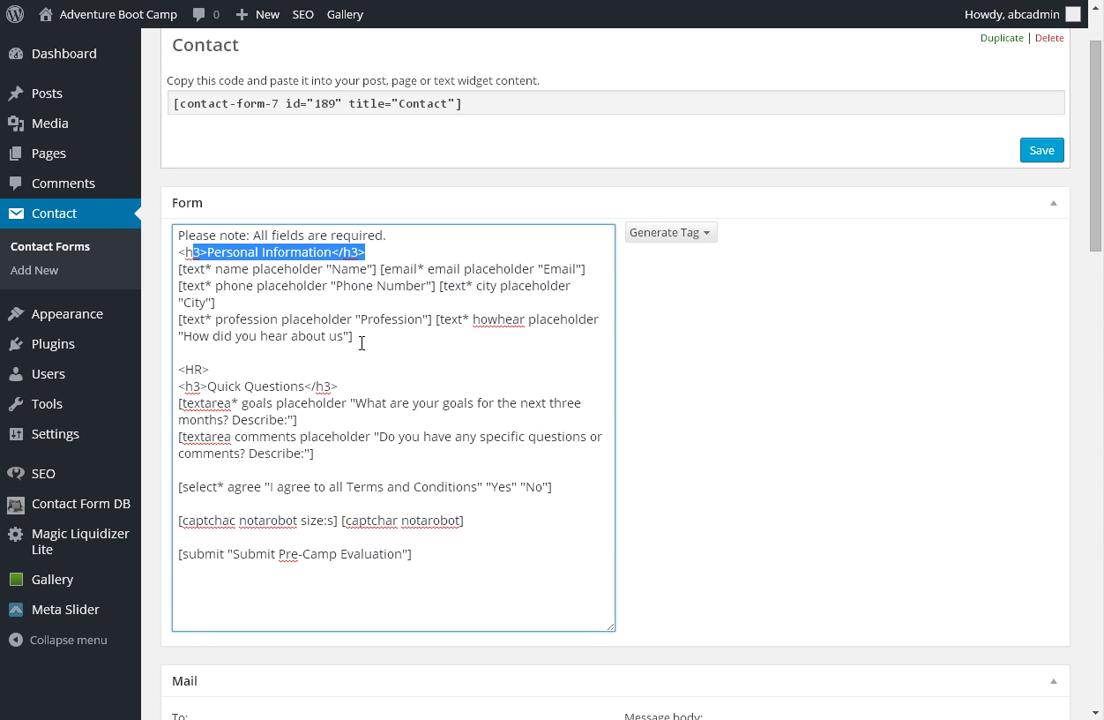
left_click(366, 337)
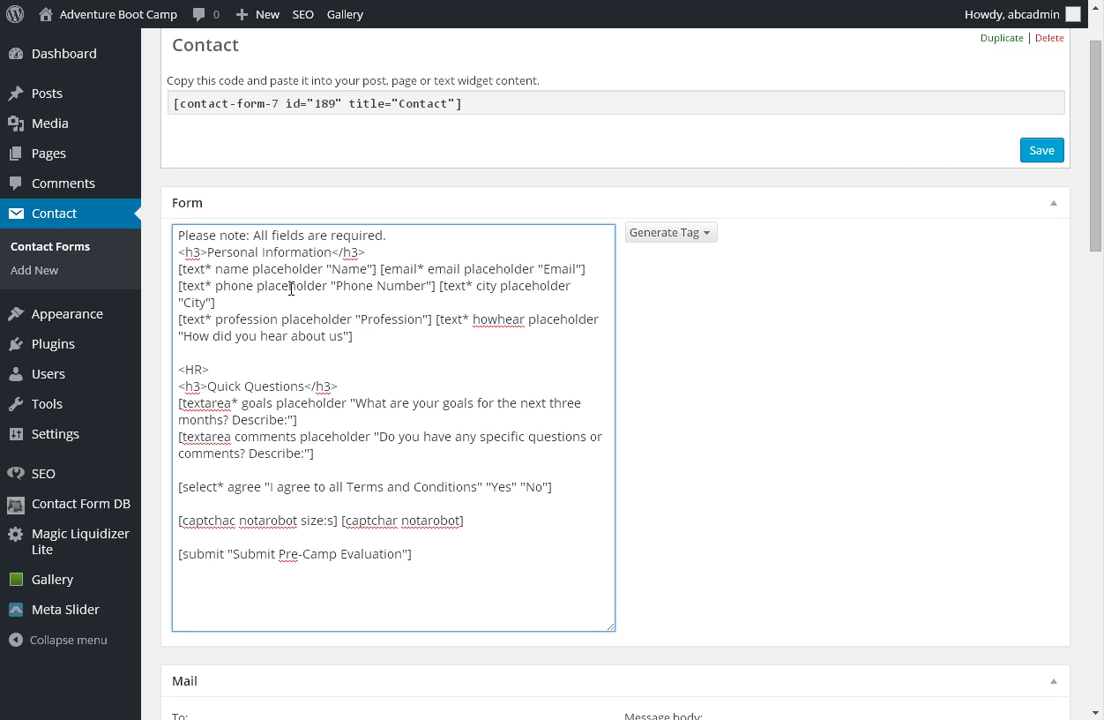
double_click(347, 268)
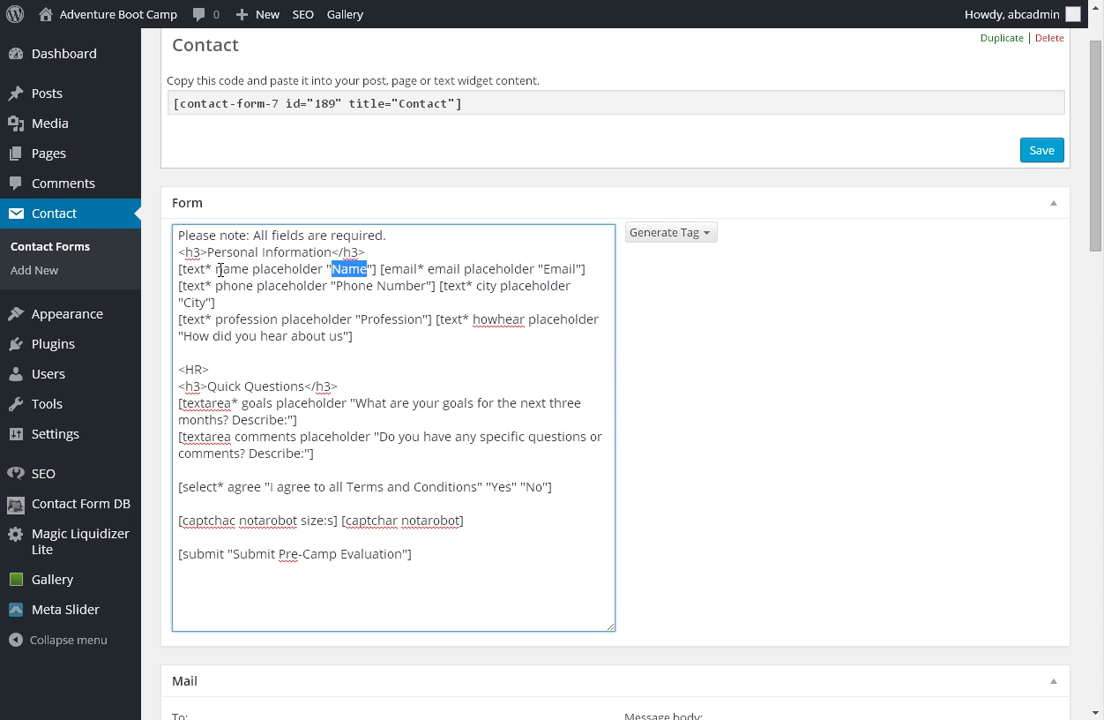
left_click_drag(221, 269, 242, 269)
left_click(345, 280)
left_click_drag(222, 319, 510, 357)
left_click(402, 446)
scroll(400, 444, "down", 1)
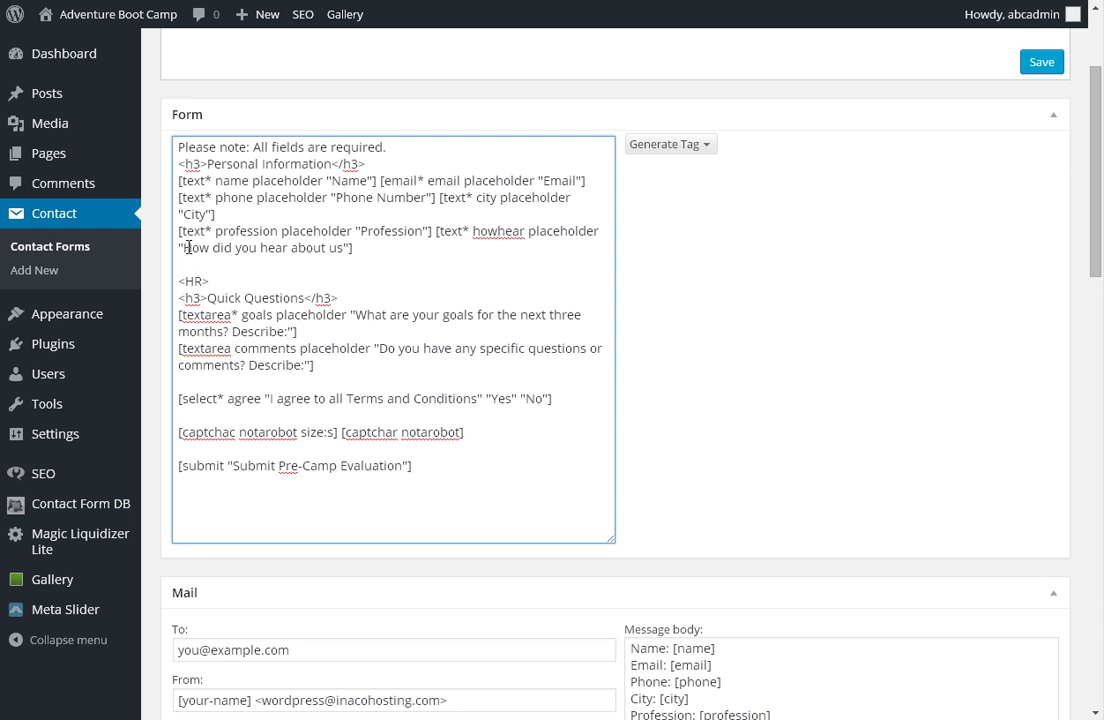
left_click_drag(185, 247, 345, 251)
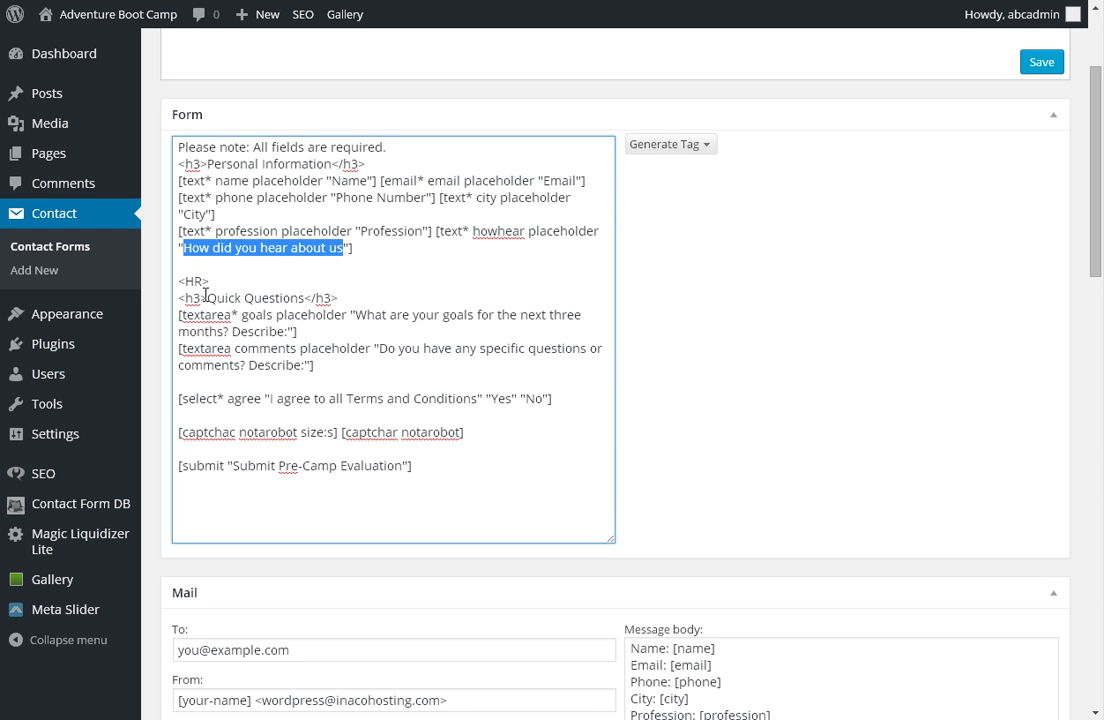
left_click(178, 253)
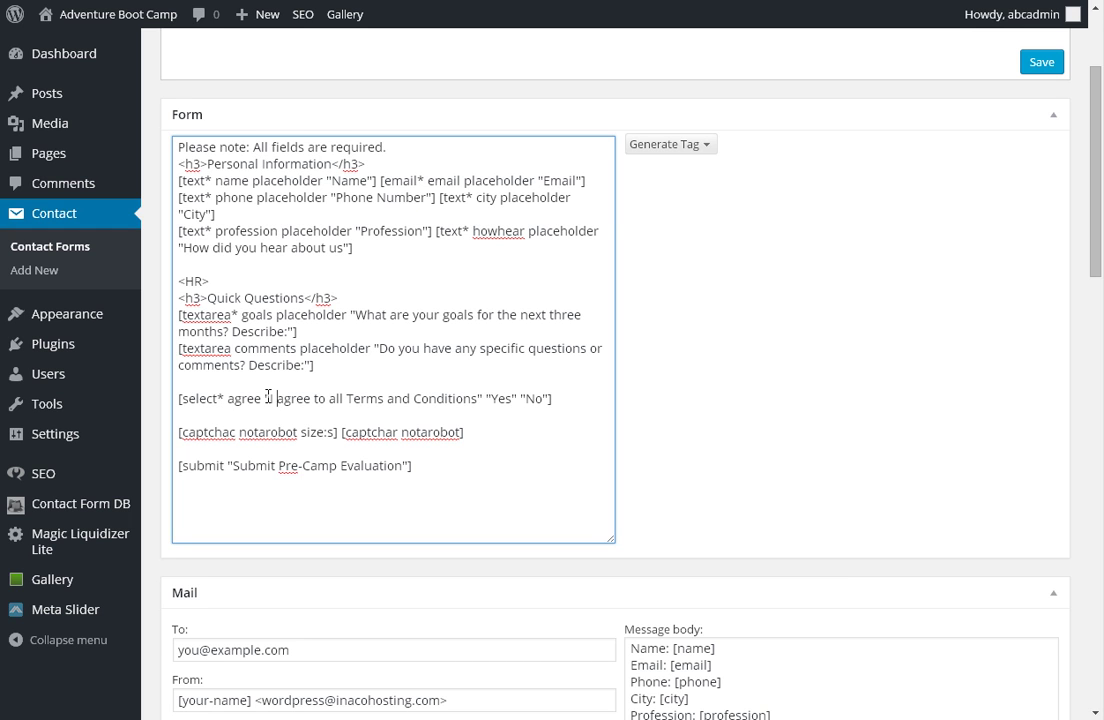
Recheck the Terms agreement dropdown on the live Contact page, leaving it unchanged.
type("\"")
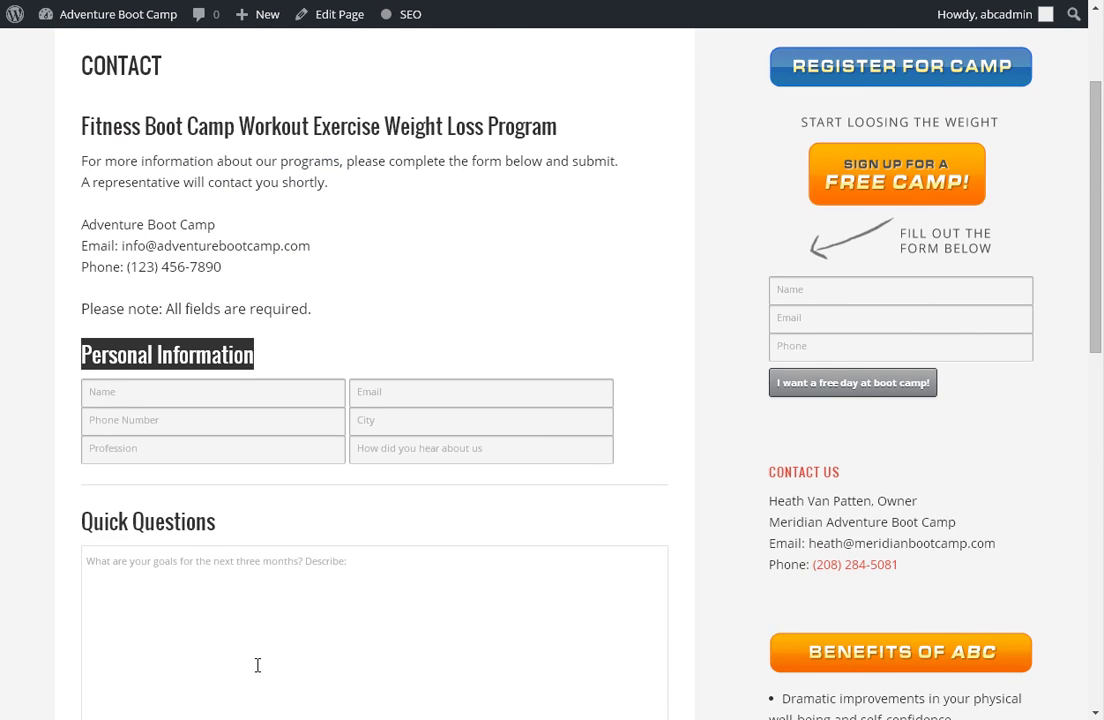
scroll(270, 620, "down", 7)
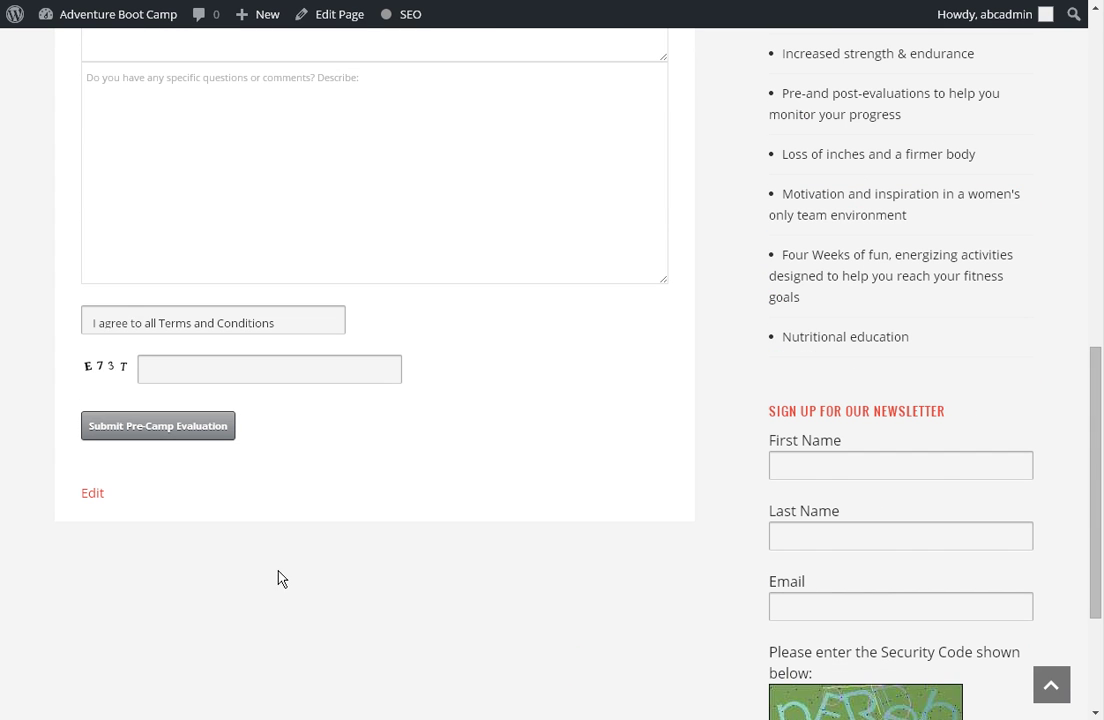
left_click(226, 327)
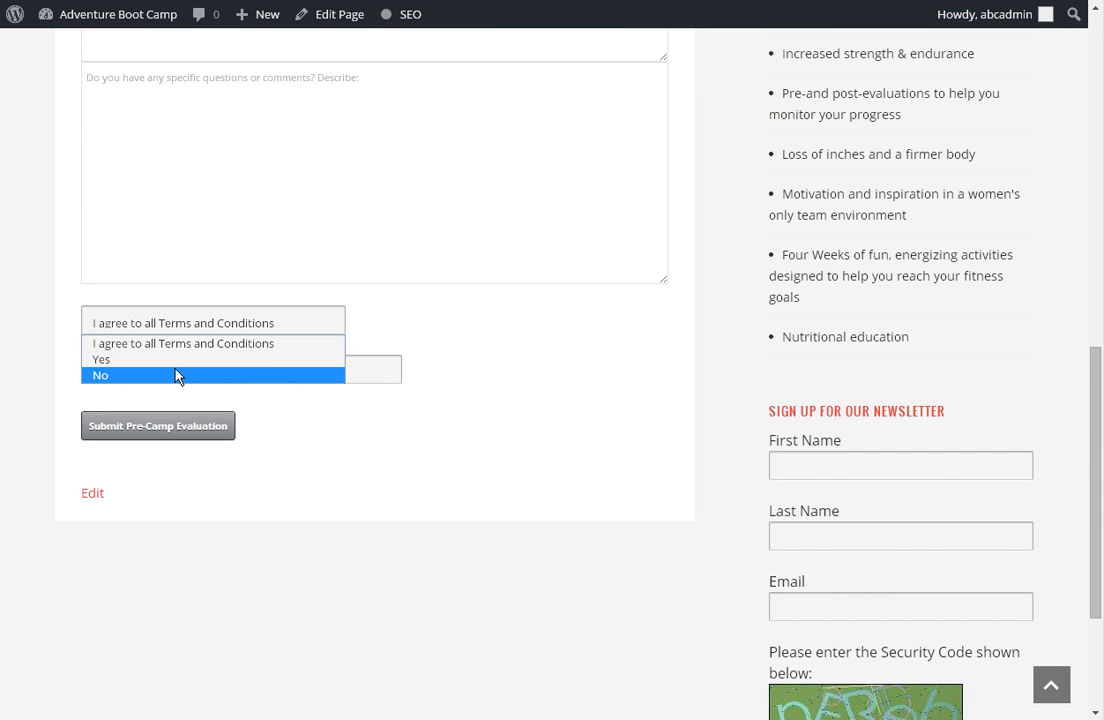
left_click(623, 308)
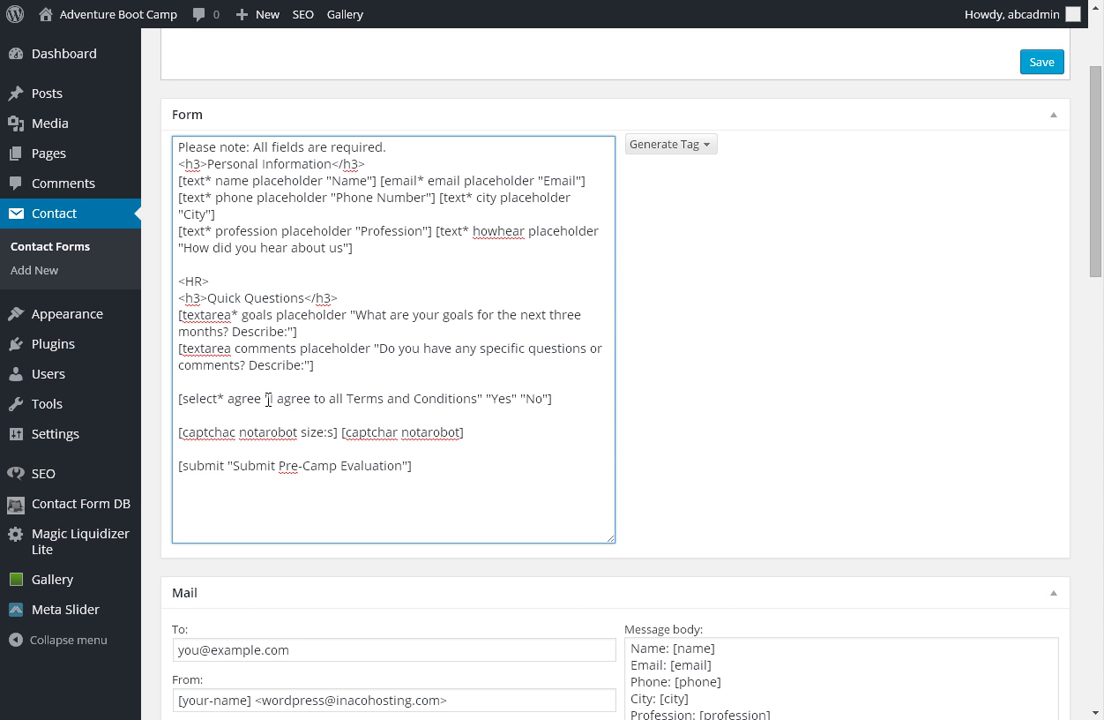
Move the Terms agreement text out of the select into a label line above it.
type("\"")
left_click_drag(270, 399, 484, 398)
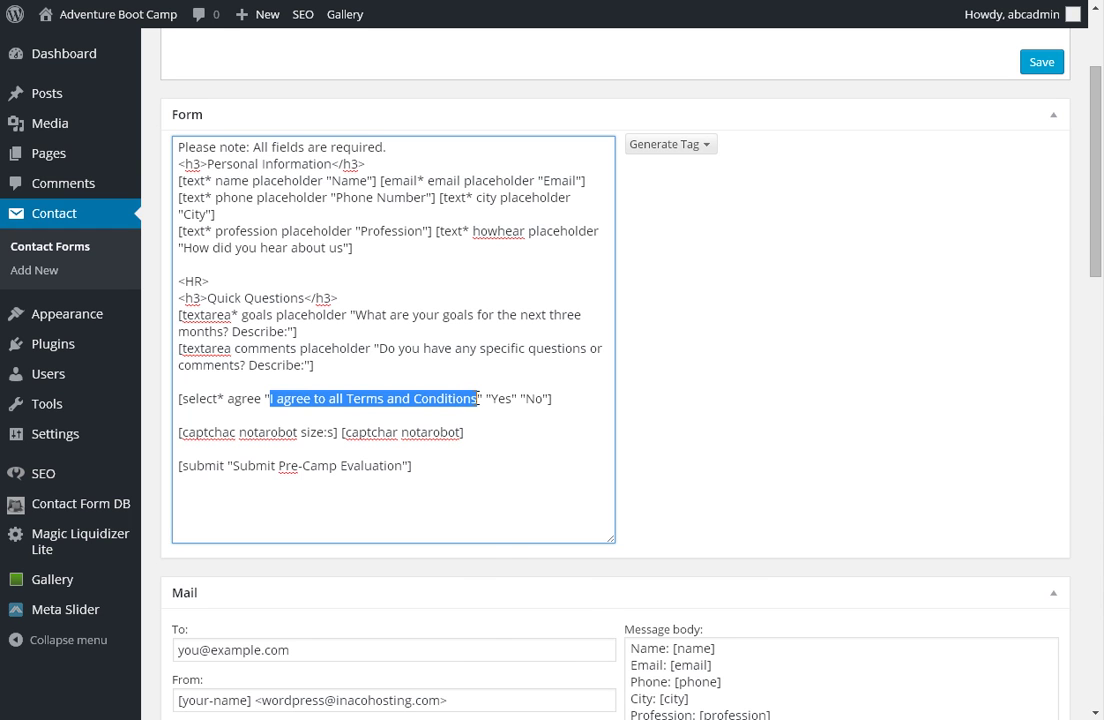
right_click(497, 390)
left_click(540, 456)
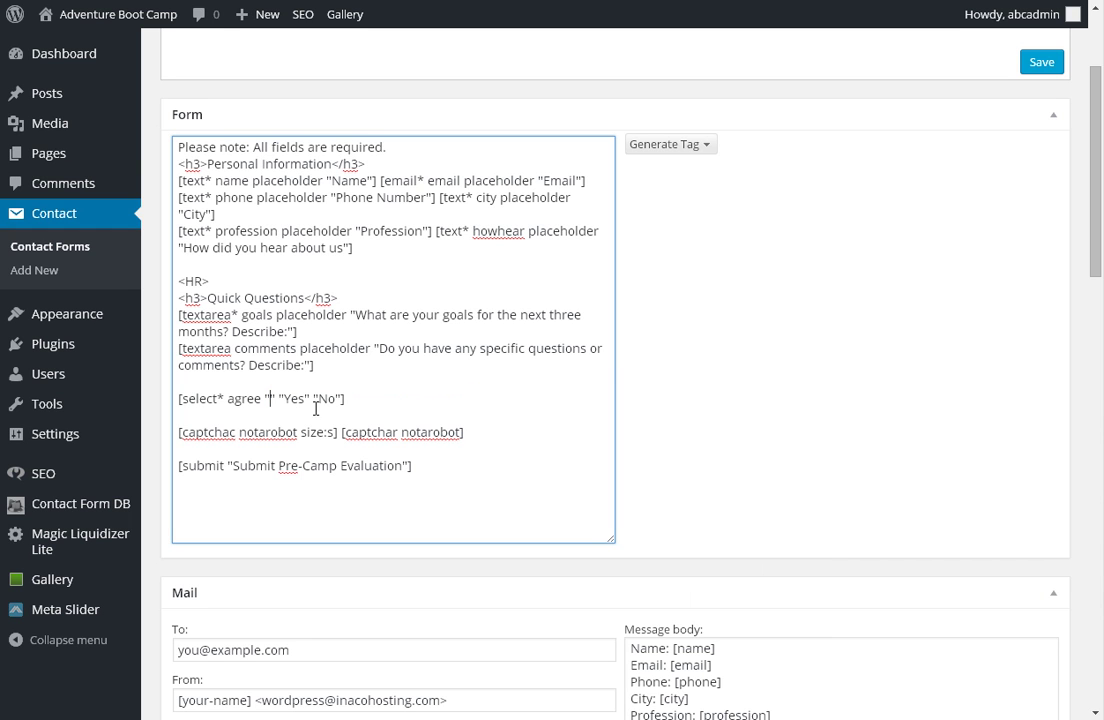
left_click(197, 381)
key("Return")
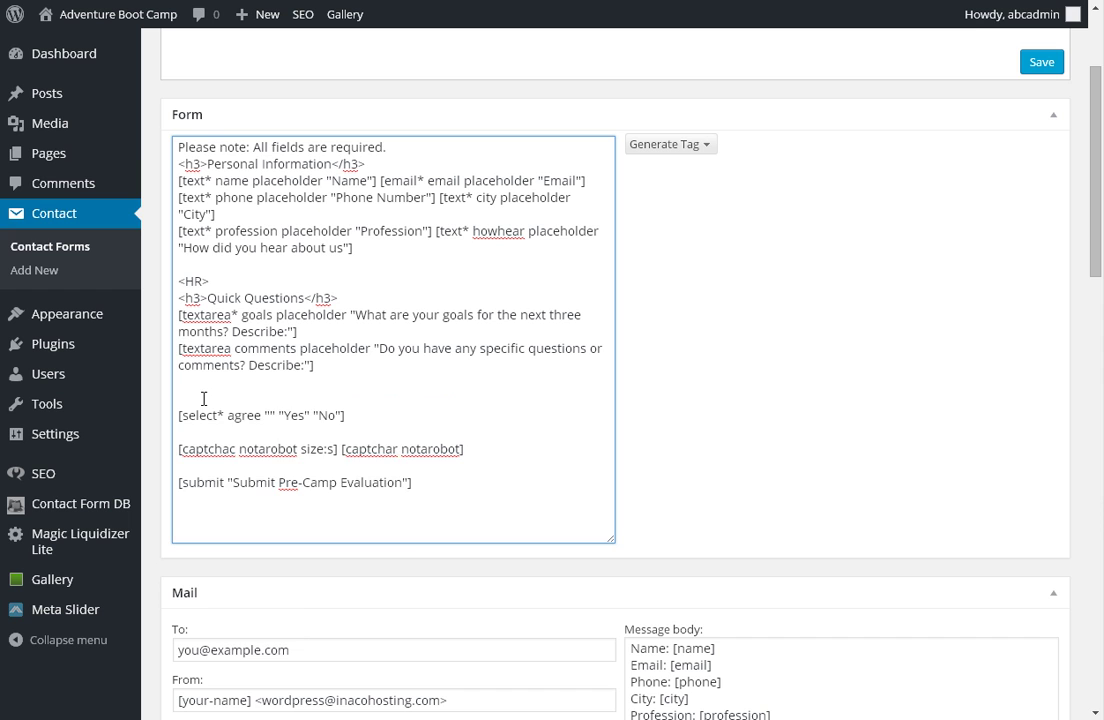
right_click(205, 399)
left_click(288, 496)
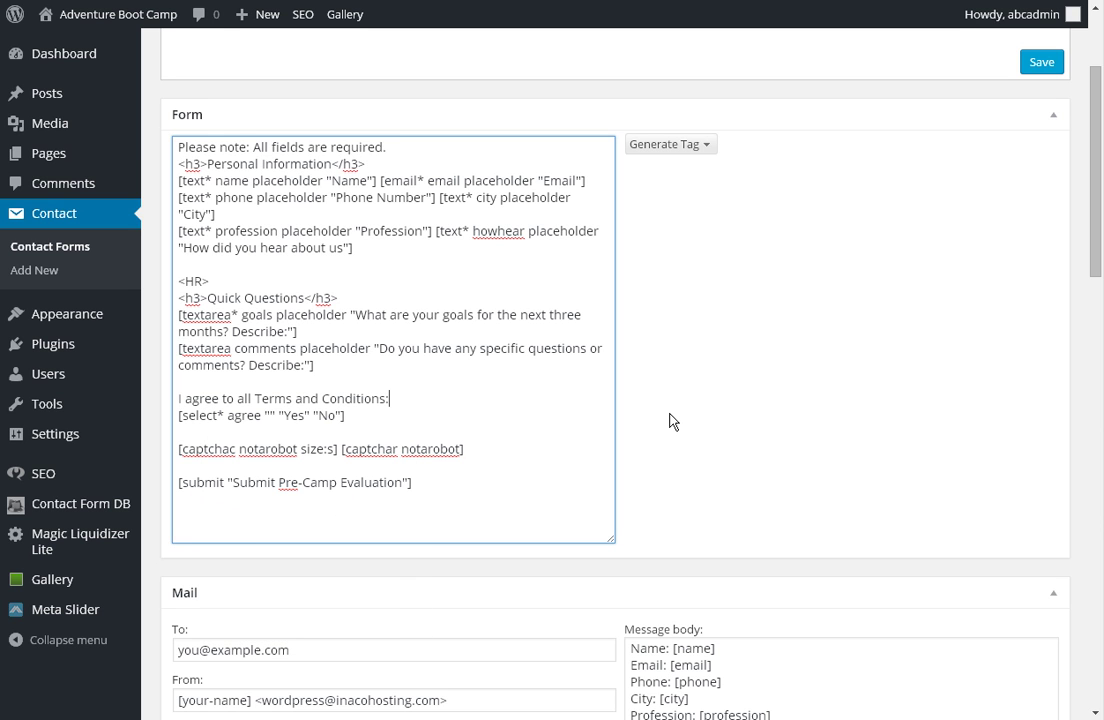
double_click(267, 415)
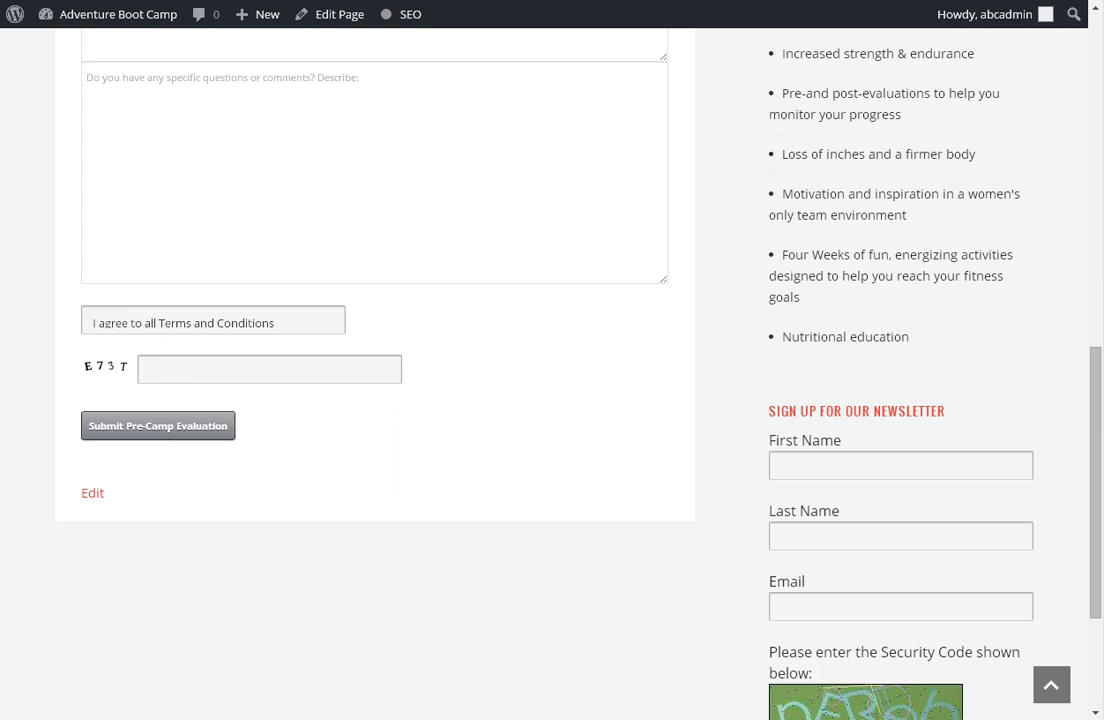
Shorten the submit label from 'Submit Pre-Camp Evaluation' to 'Submit' and save the form.
scroll(468, 380, "down", 3)
scroll(468, 380, "up", 2)
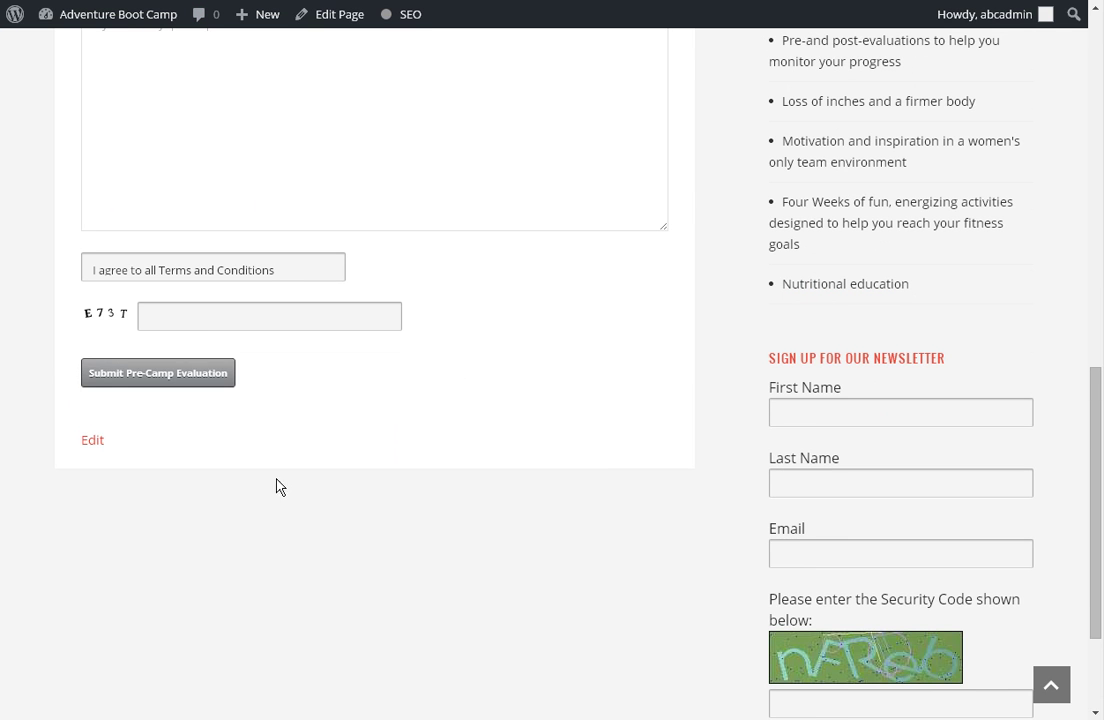
left_click(179, 376)
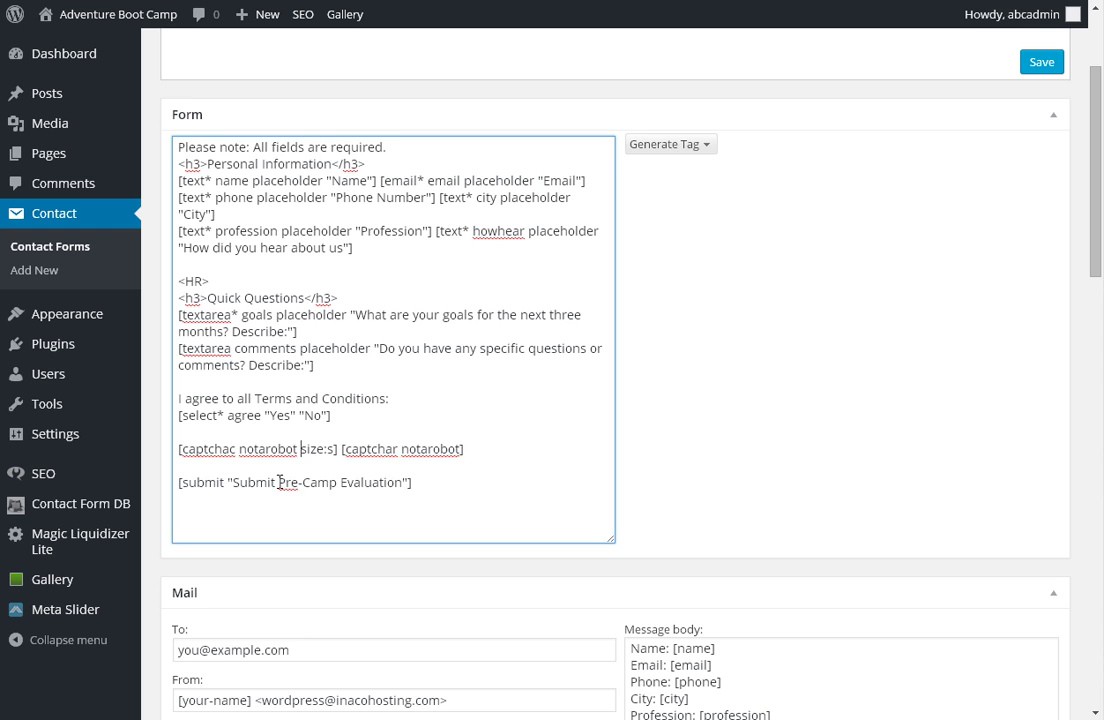
left_click_drag(279, 482, 400, 492)
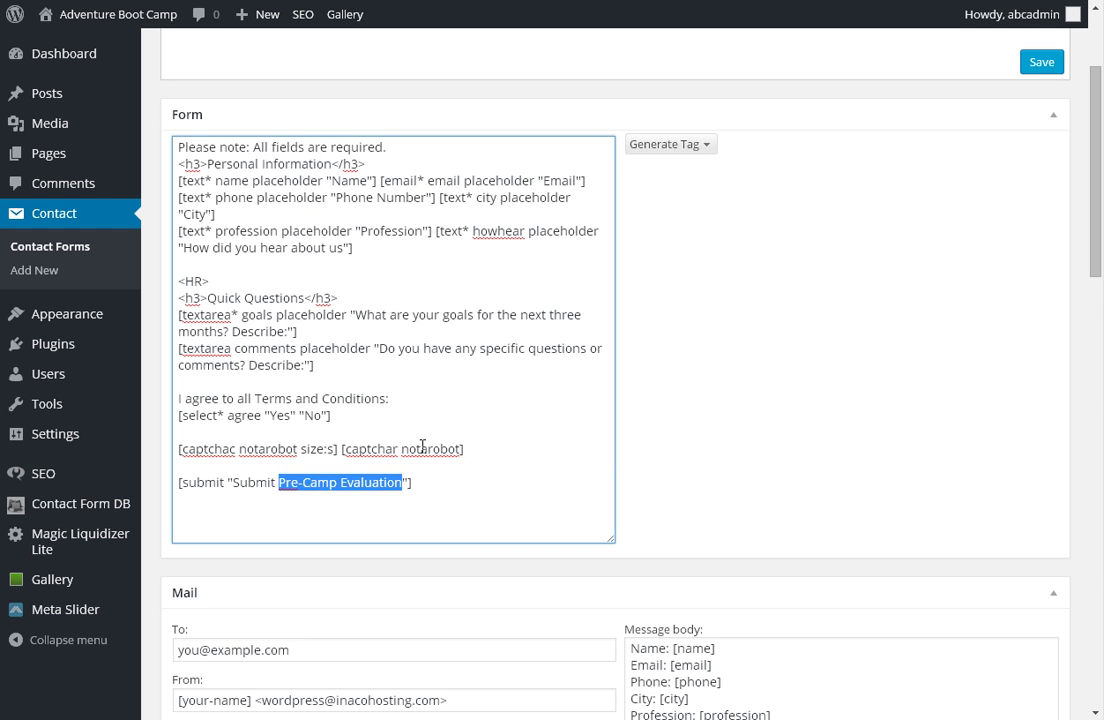
key("BackSpace")
key("BackSpace")
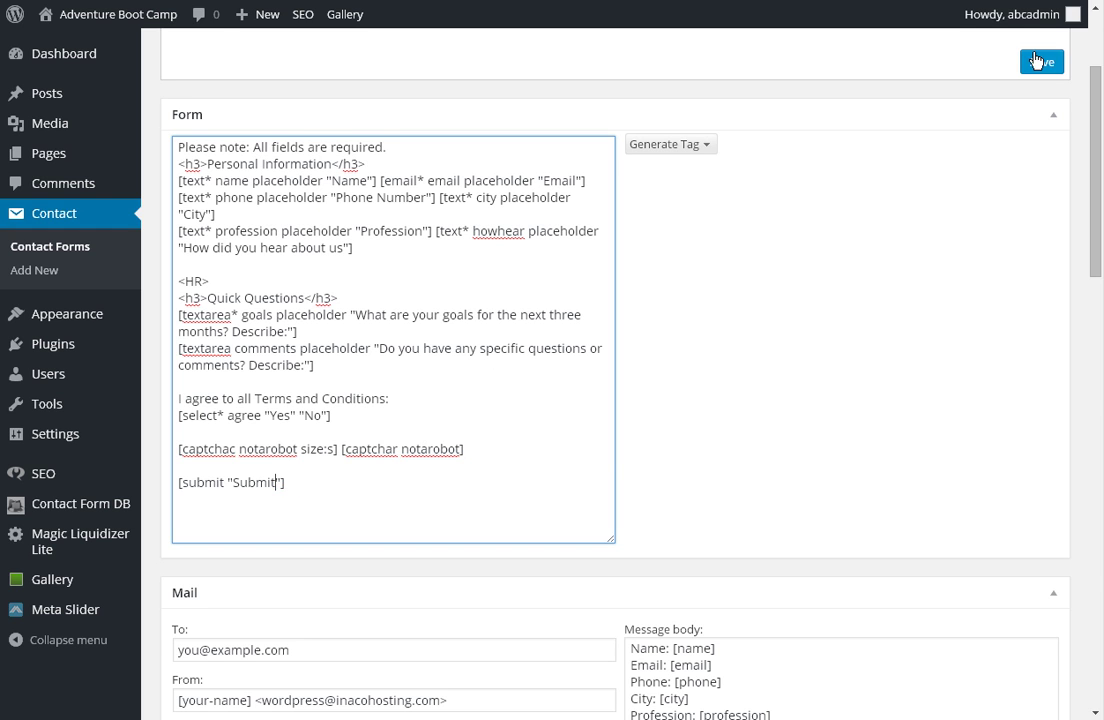
left_click(1039, 64)
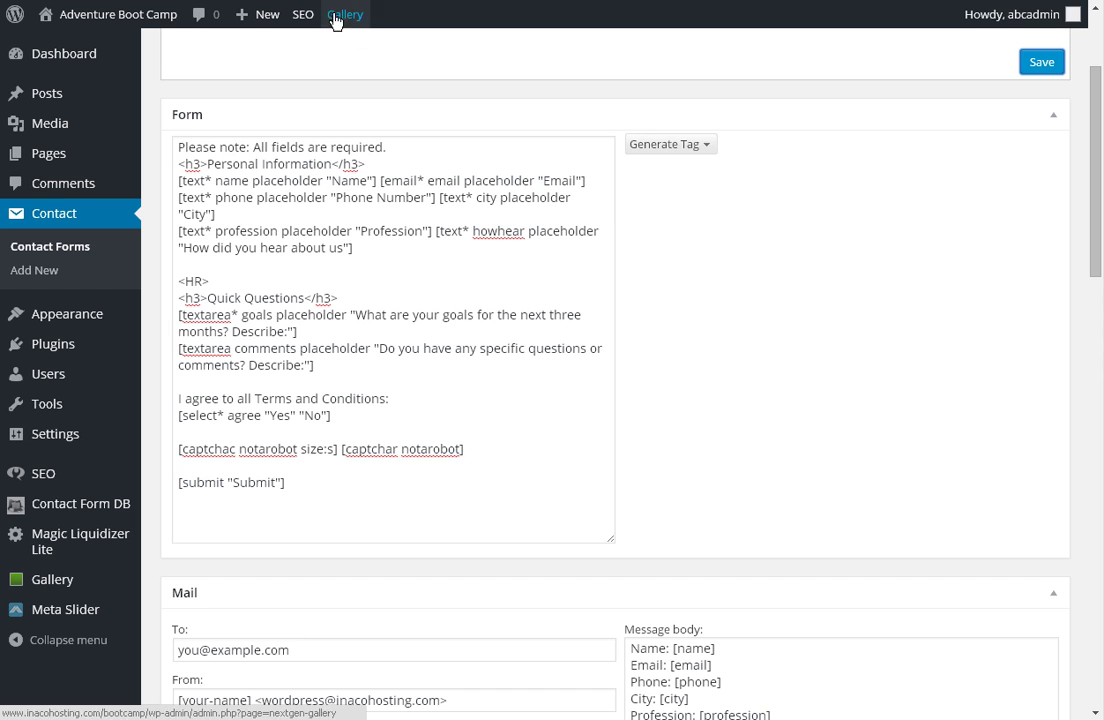
Reload the live Contact page and confirm the Terms label, Yes select and Submit button.
key("ctrl+Tab")
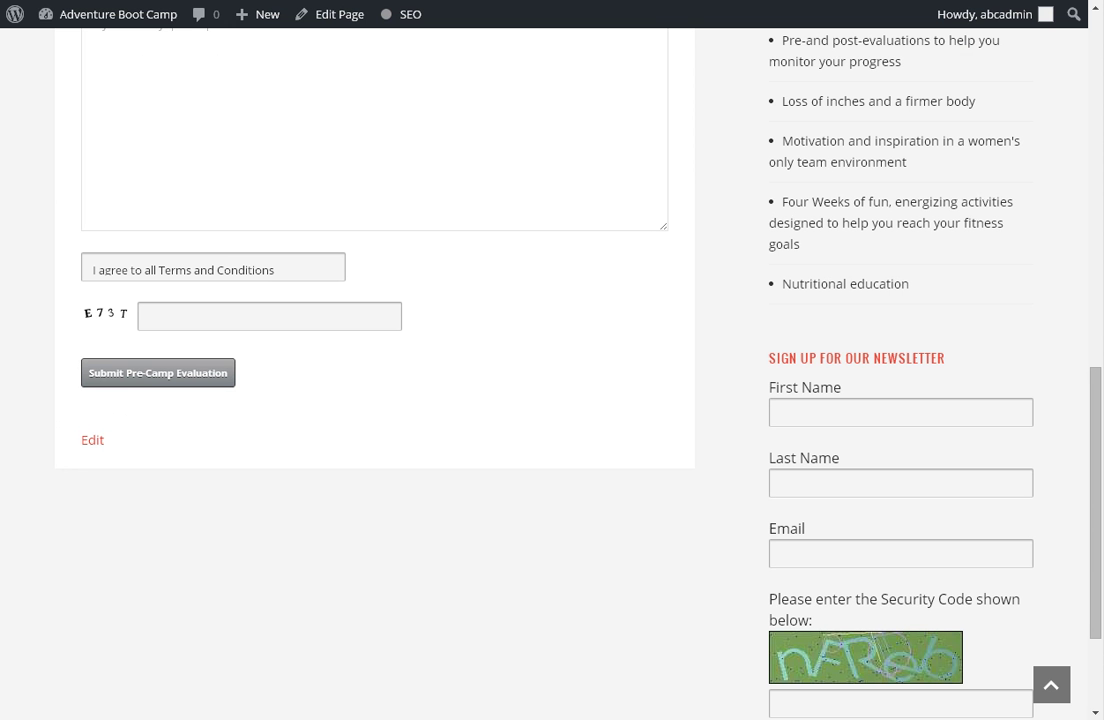
key("F5")
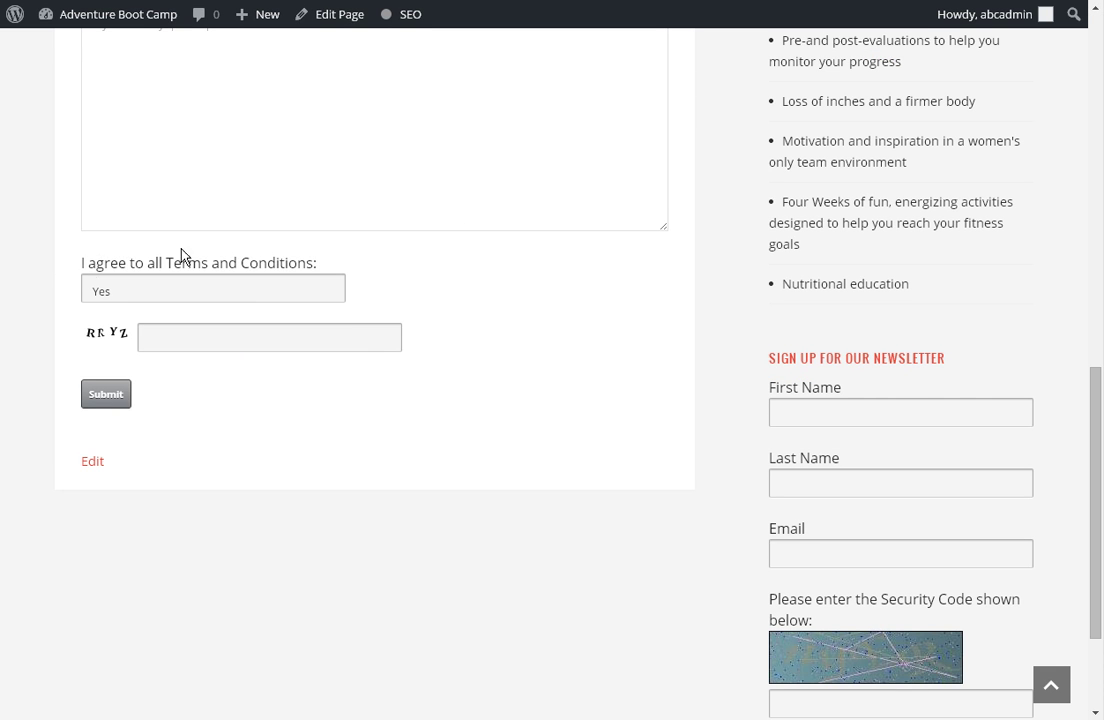
left_click_drag(82, 263, 318, 263)
left_click(320, 291)
left_click(320, 291)
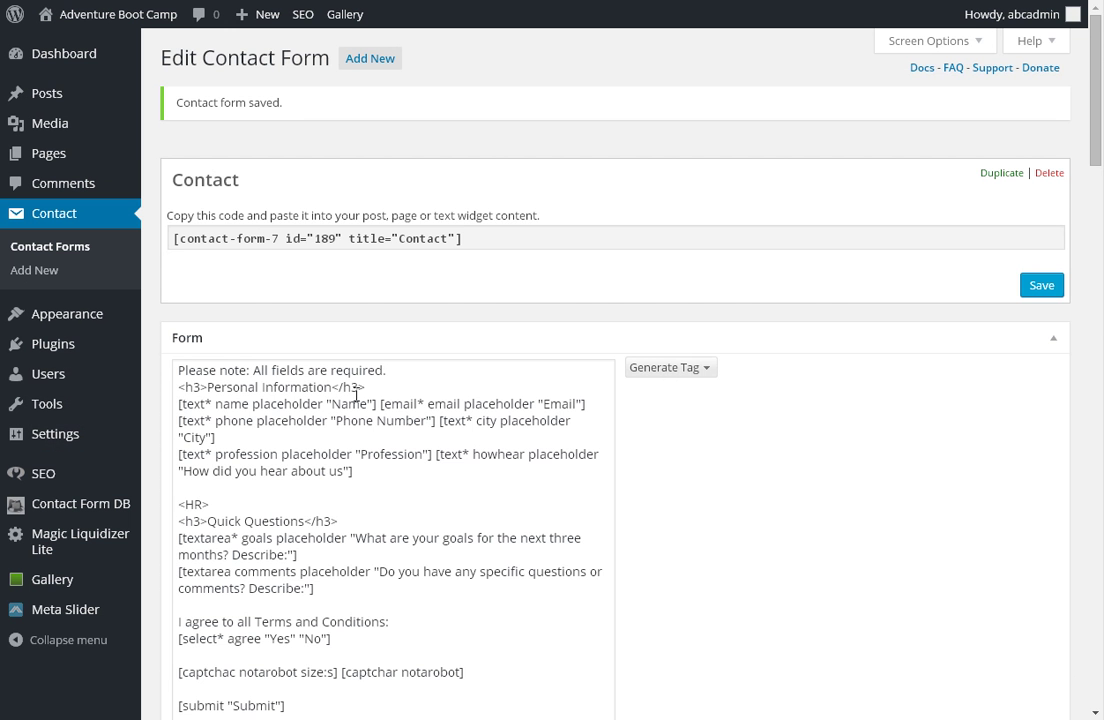
scroll(660, 456, "down", 2)
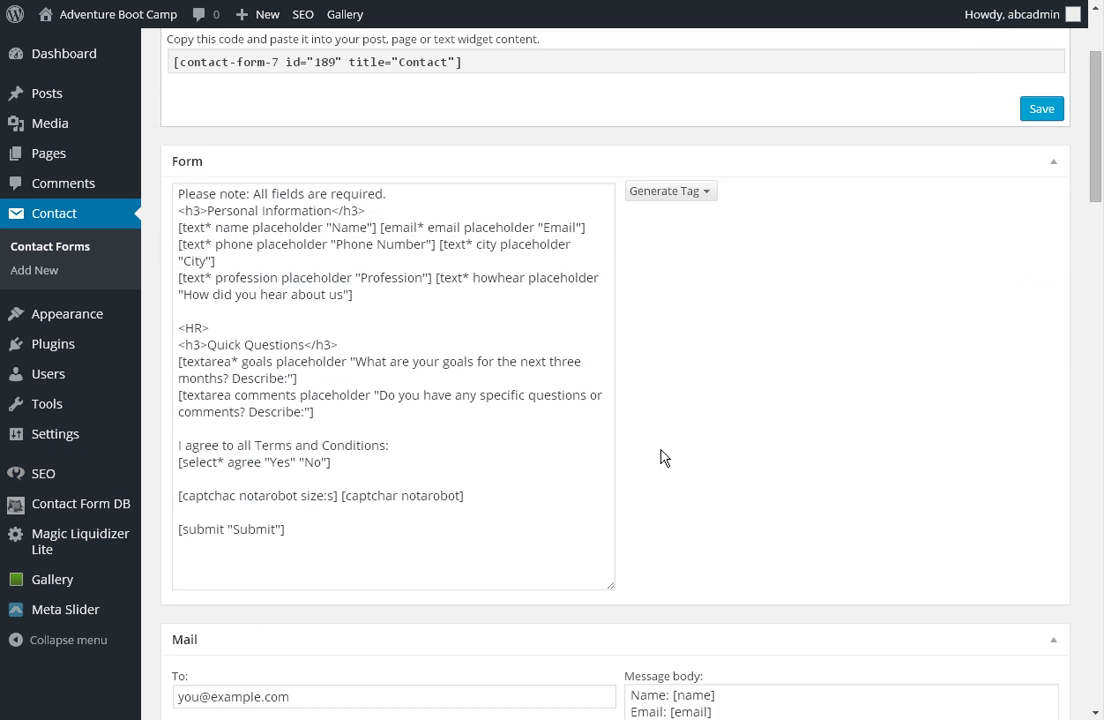
Generate a required text-area tag named 'question'.
scroll(667, 454, "up", 1)
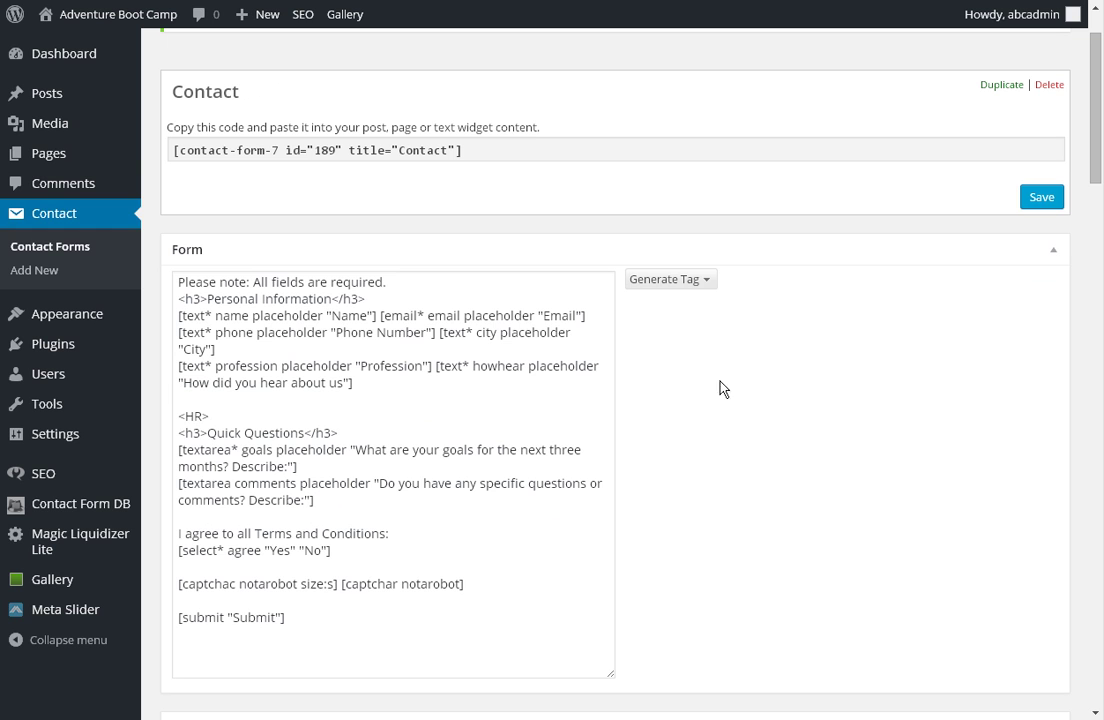
left_click(704, 281)
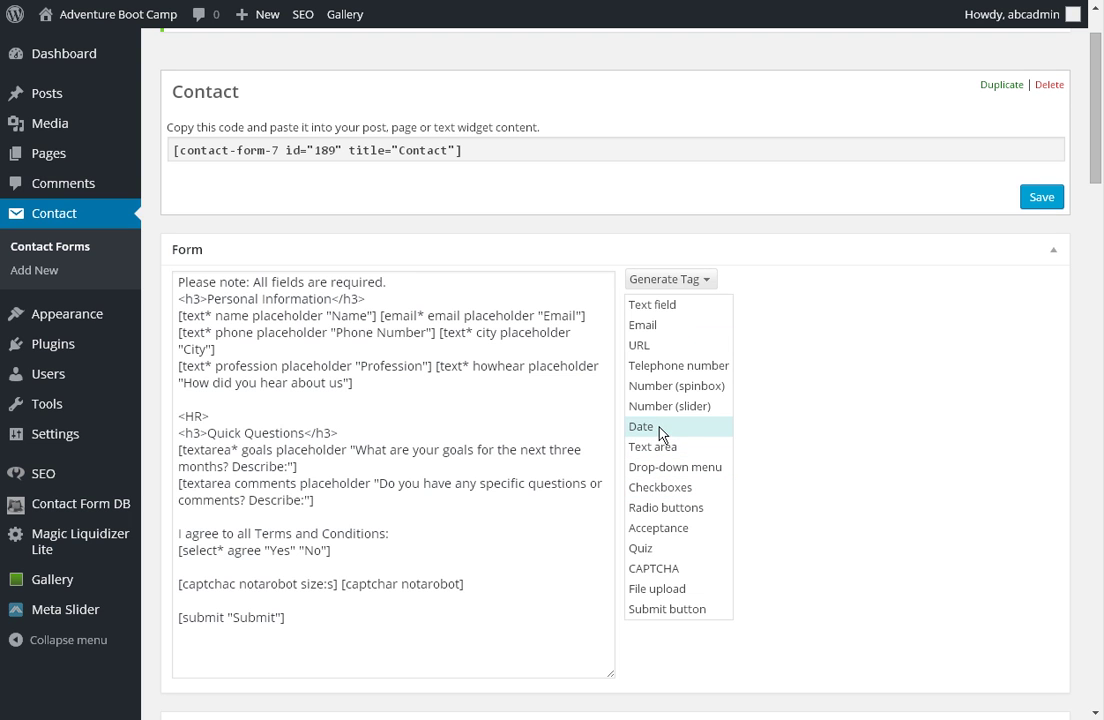
left_click(646, 325)
left_click(669, 280)
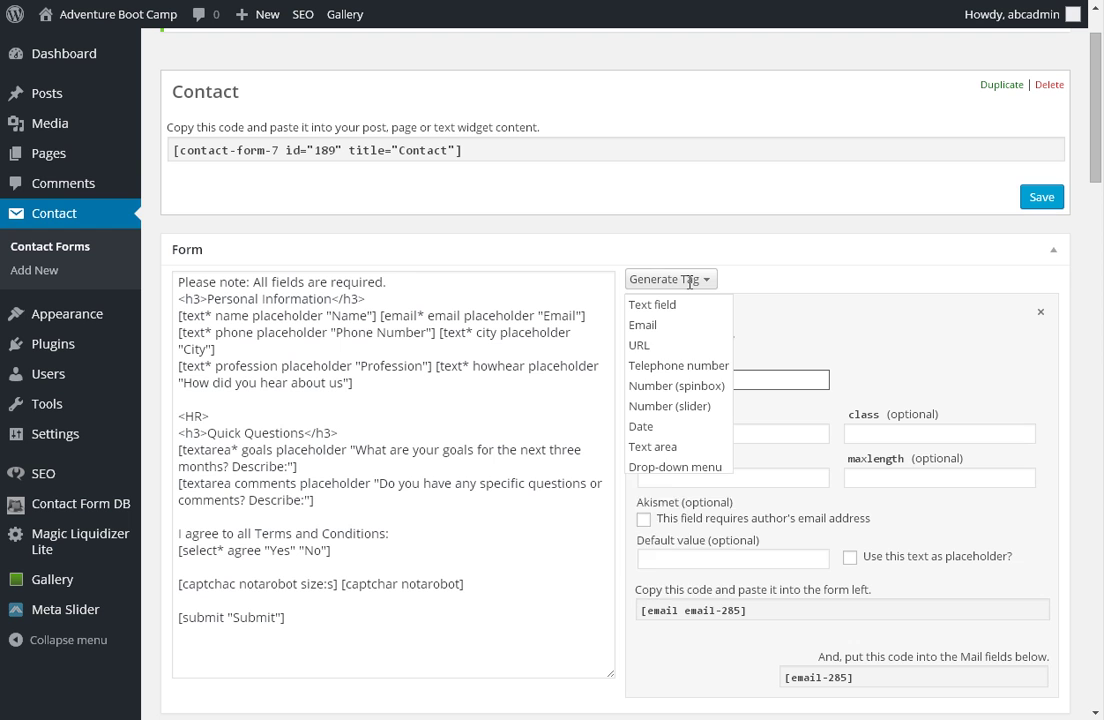
left_click(651, 446)
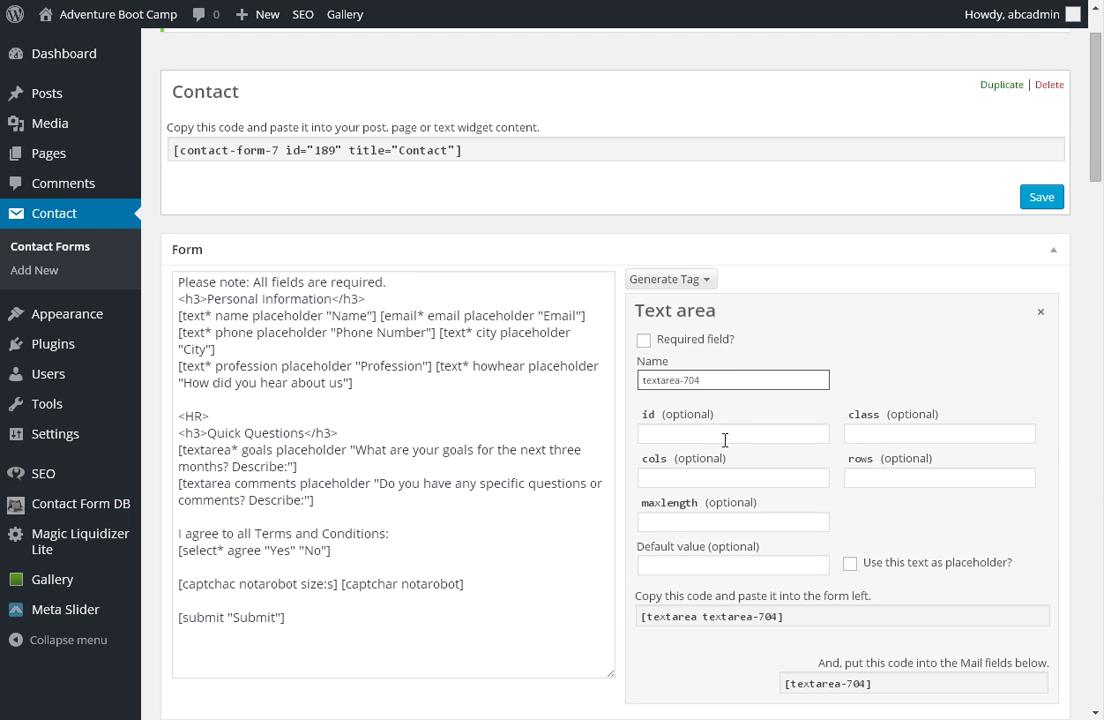
left_click_drag(722, 381, 622, 375)
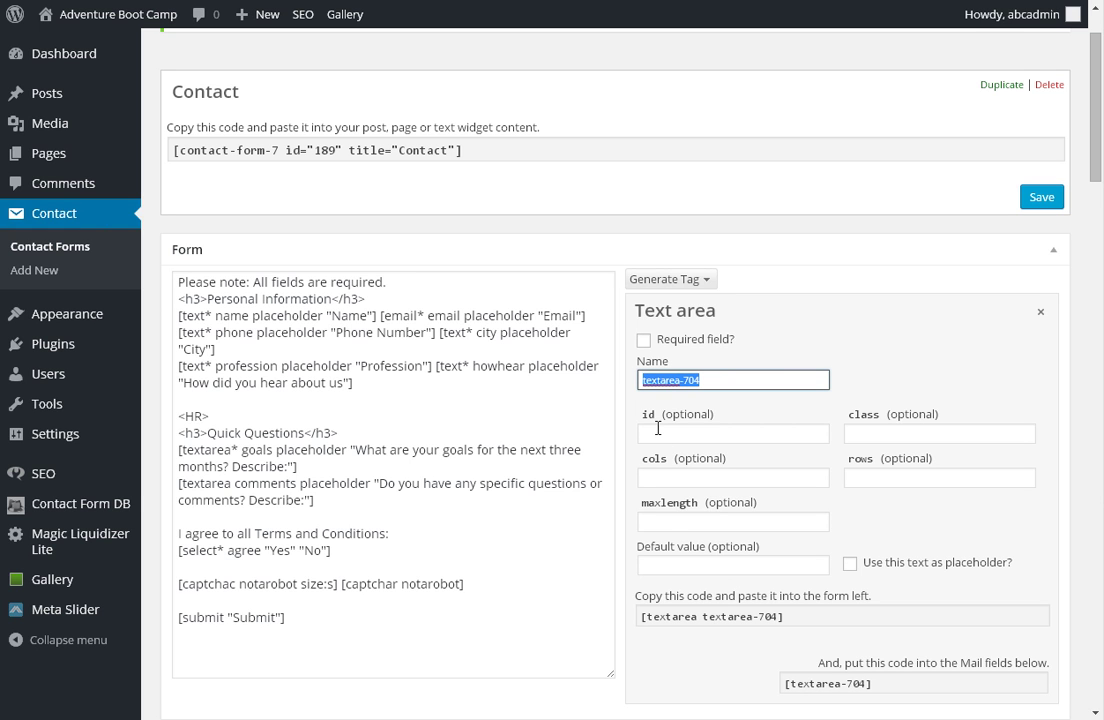
type("g")
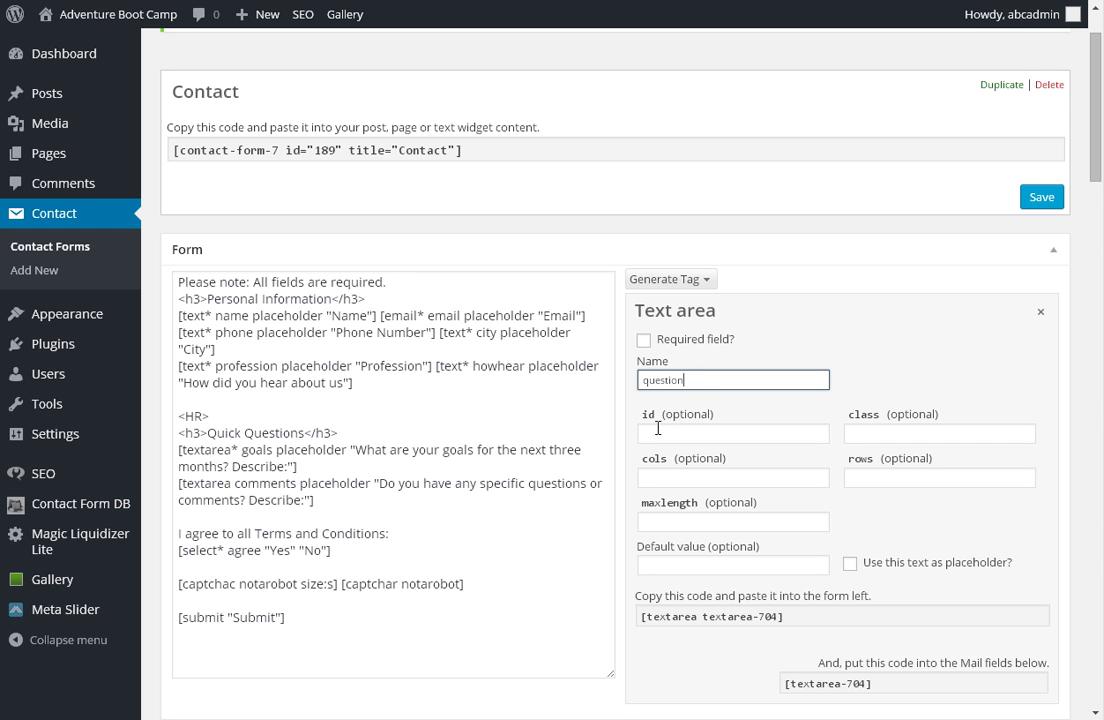
left_click(658, 428)
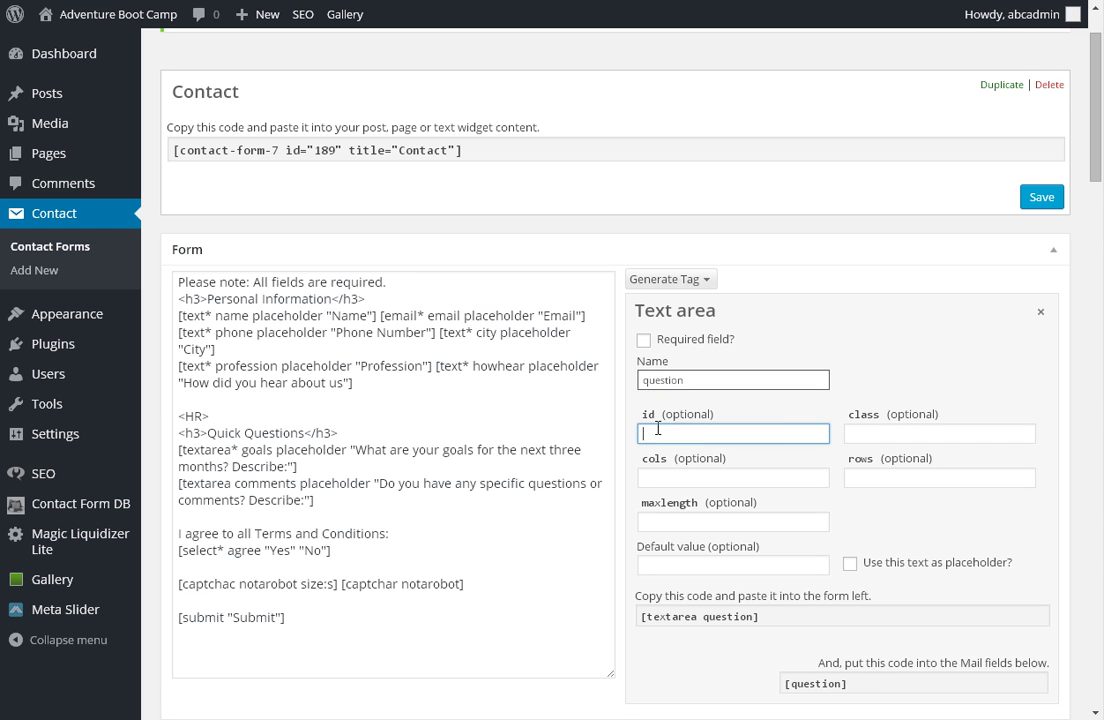
left_click(643, 340)
Copy the question tag code and paste it below the comments line in the template.
left_click(766, 618)
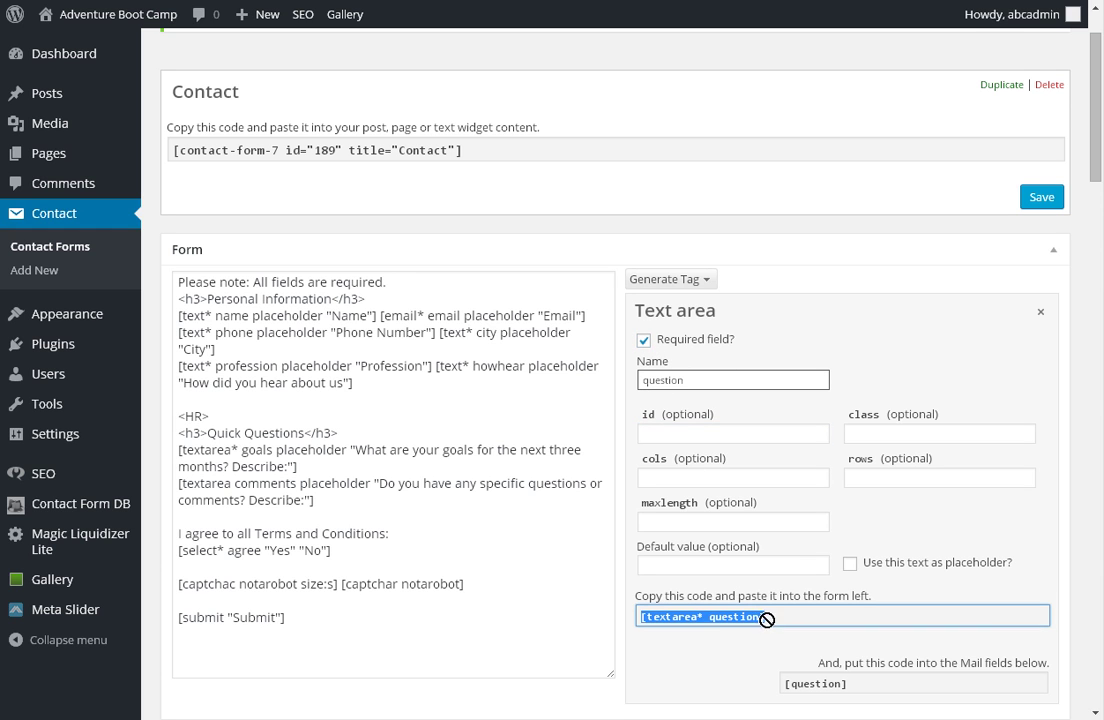
right_click(716, 627)
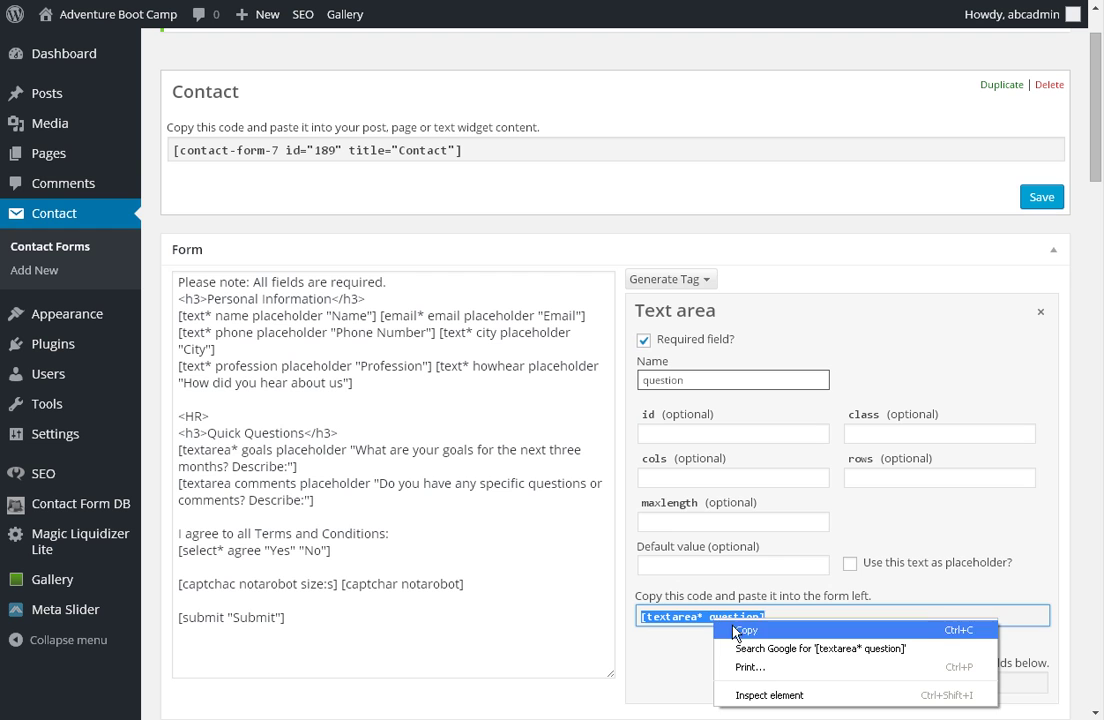
left_click(740, 630)
left_click(314, 500)
key("Return")
key("Return")
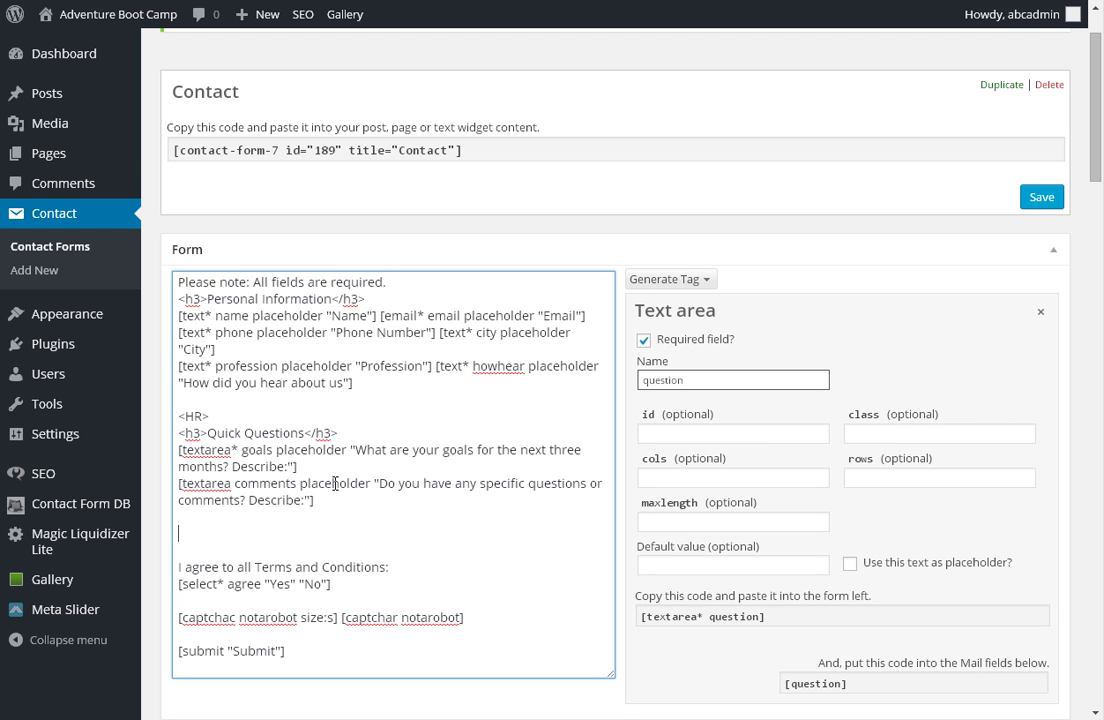
right_click(245, 540)
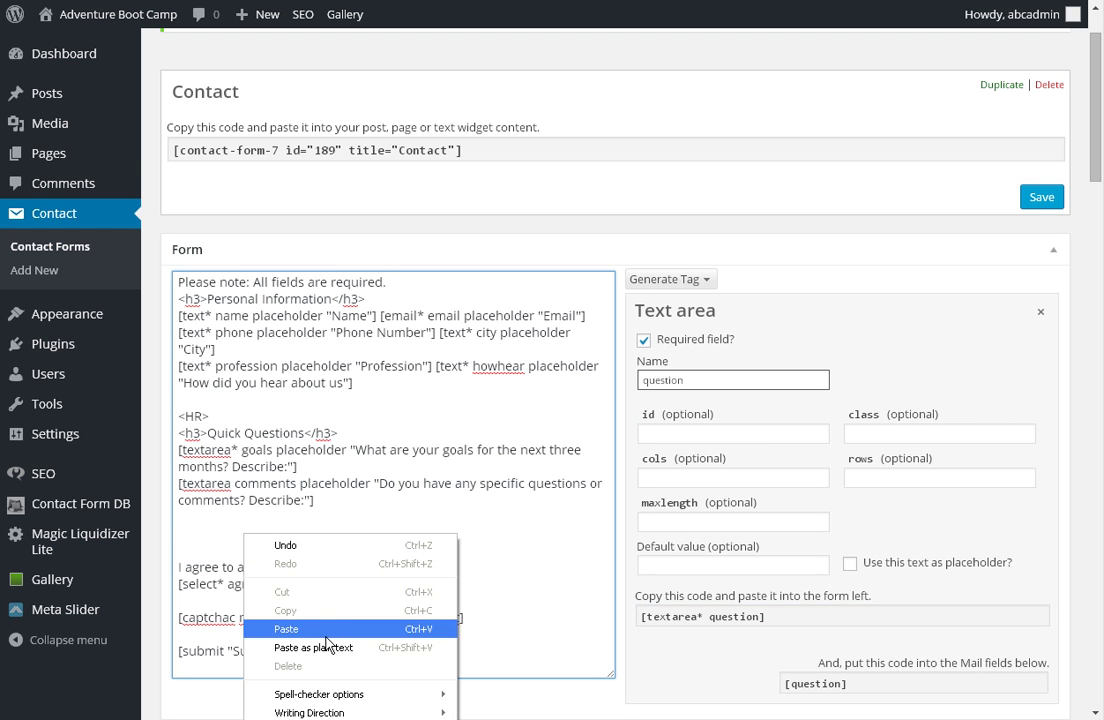
left_click(286, 629)
Replace the pasted question tag with a copy of the comments text-area line.
left_click_drag(318, 500, 178, 483)
right_click(222, 490)
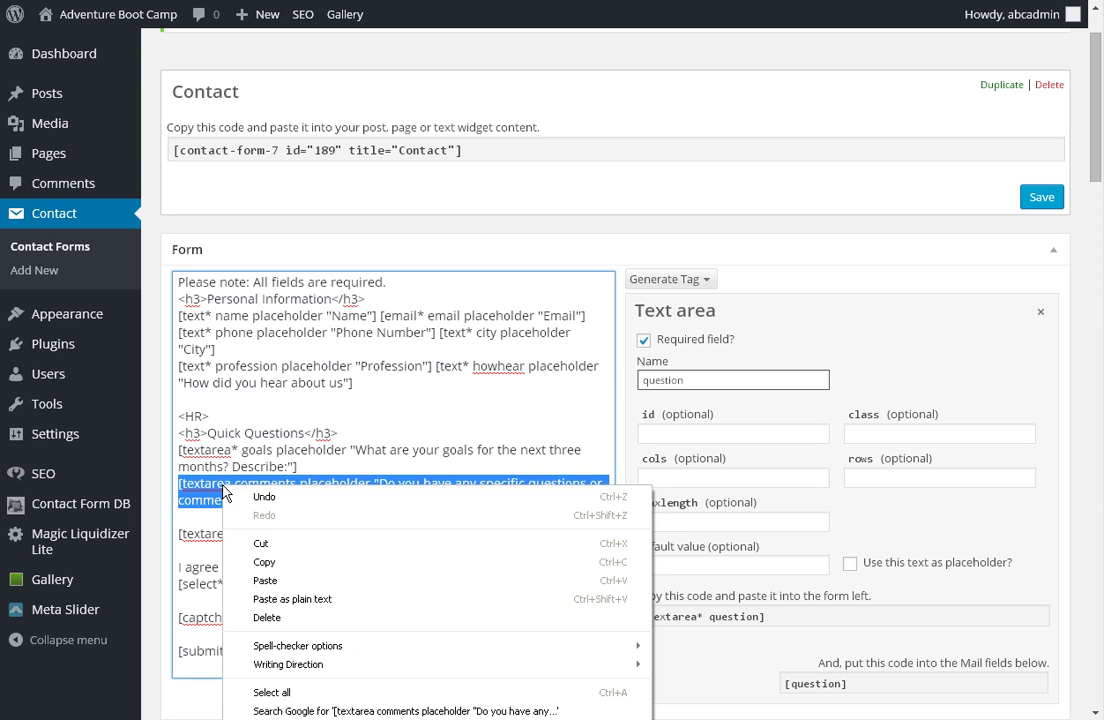
left_click(296, 562)
left_click(300, 533)
left_click_drag(300, 533, 145, 532)
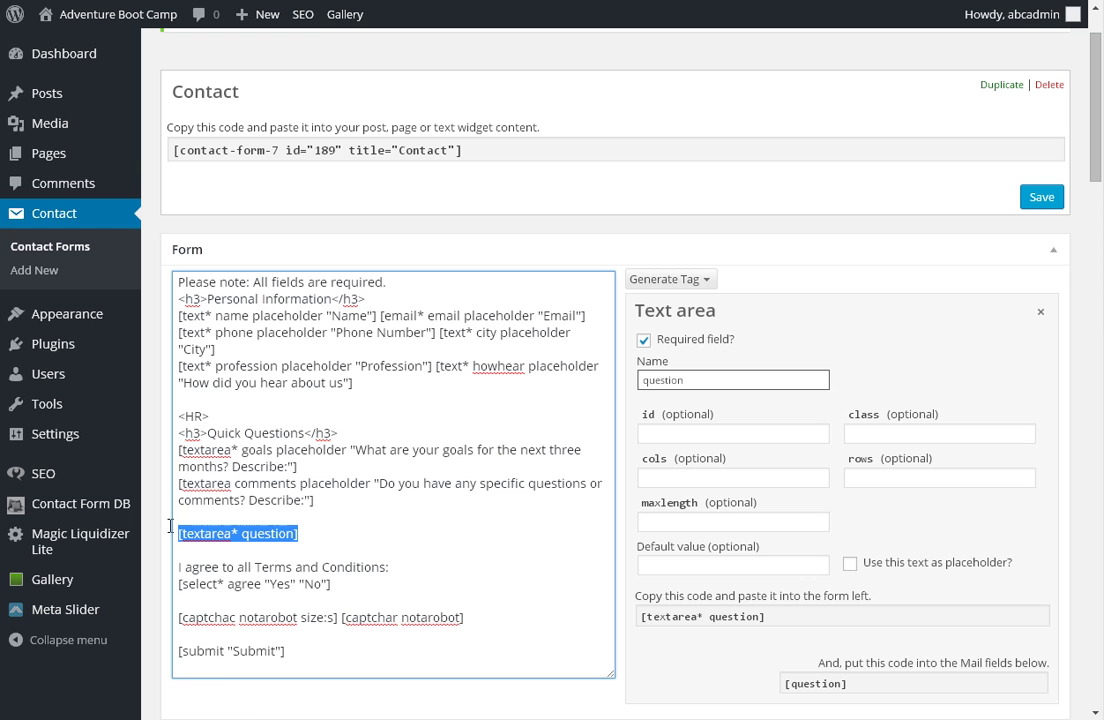
right_click(188, 537)
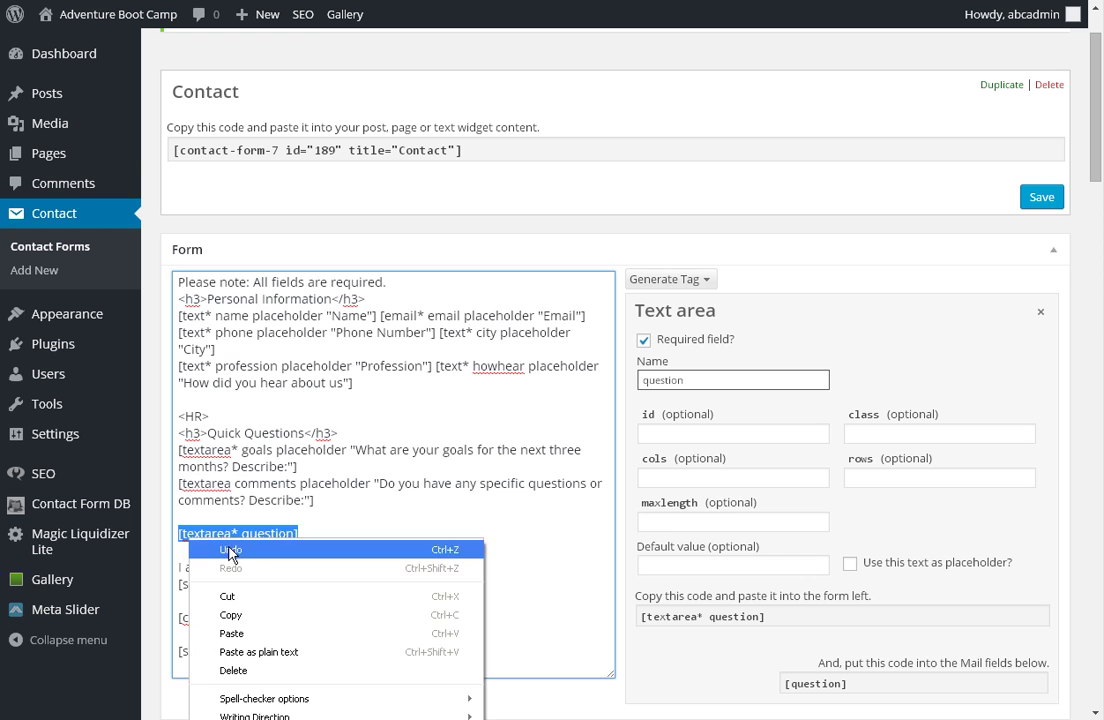
left_click(273, 633)
left_click(320, 514)
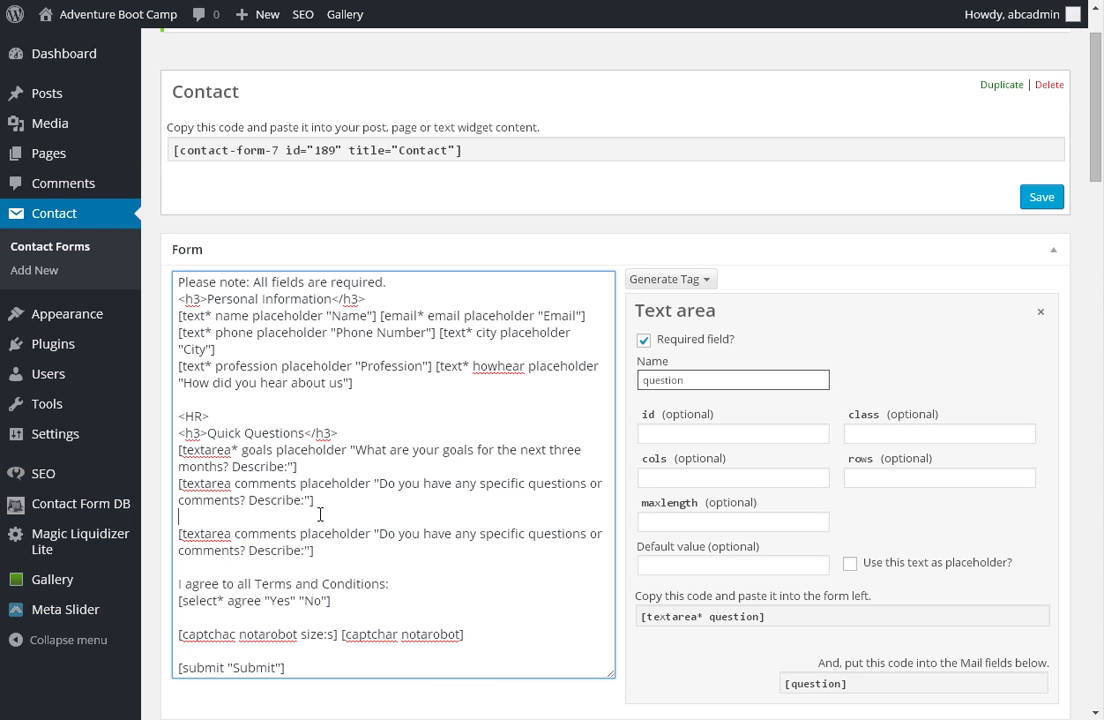
key("BackSpace")
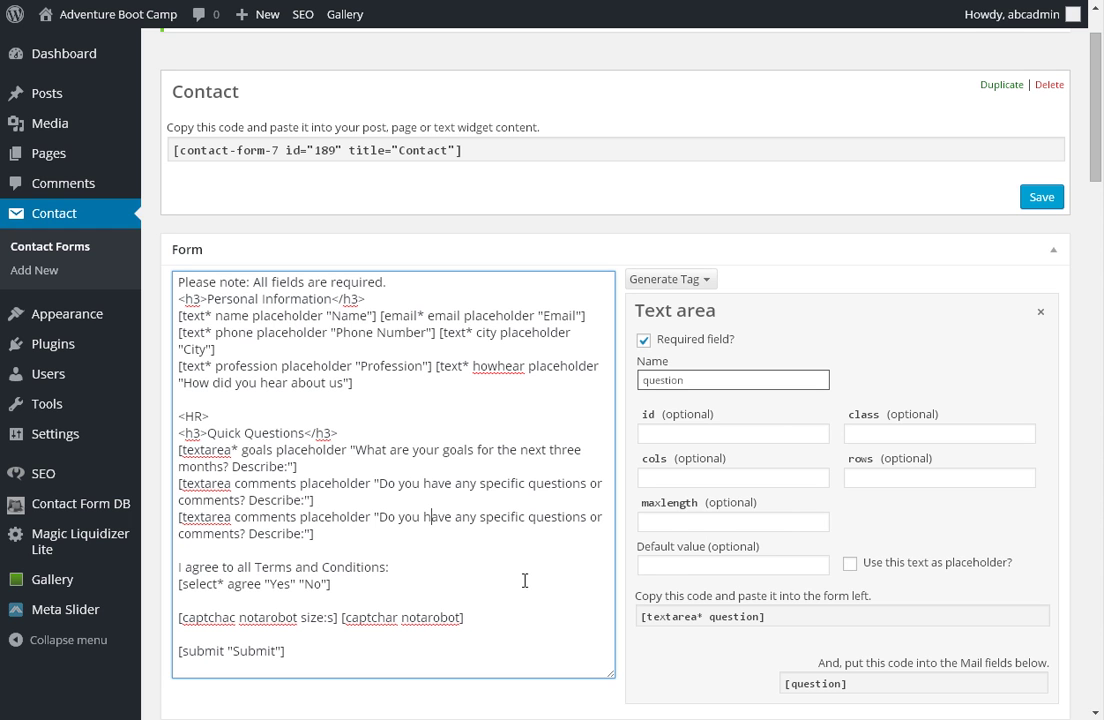
scroll(620, 420, "down", 2)
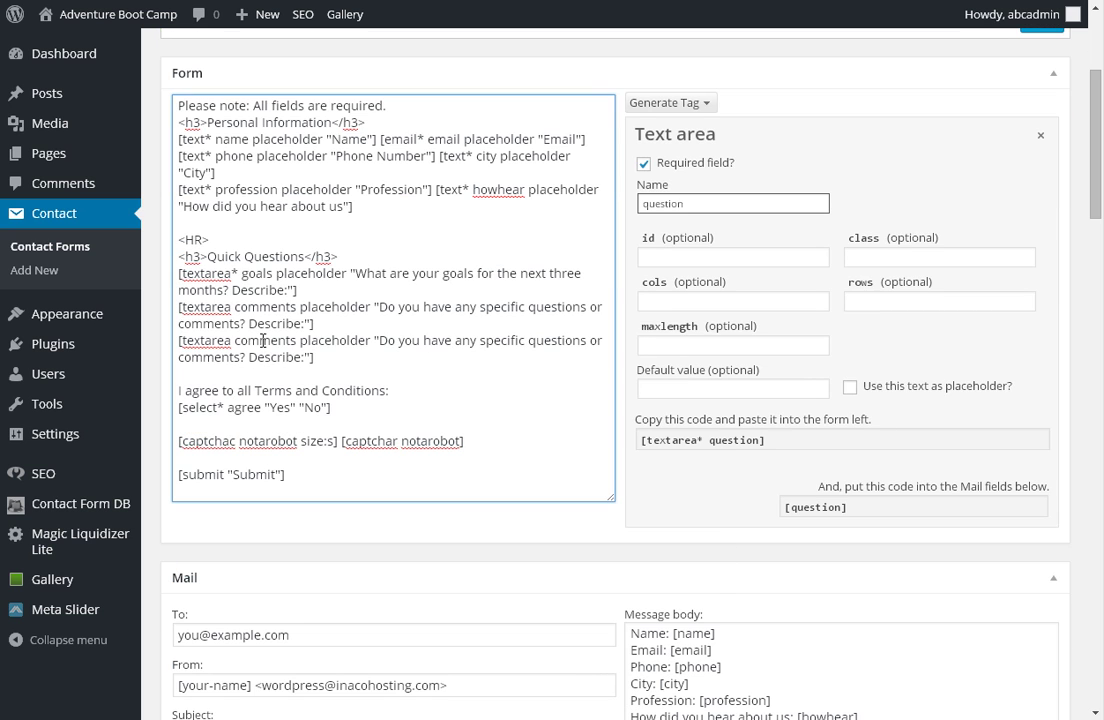
scroll(860, 516, "down", 1)
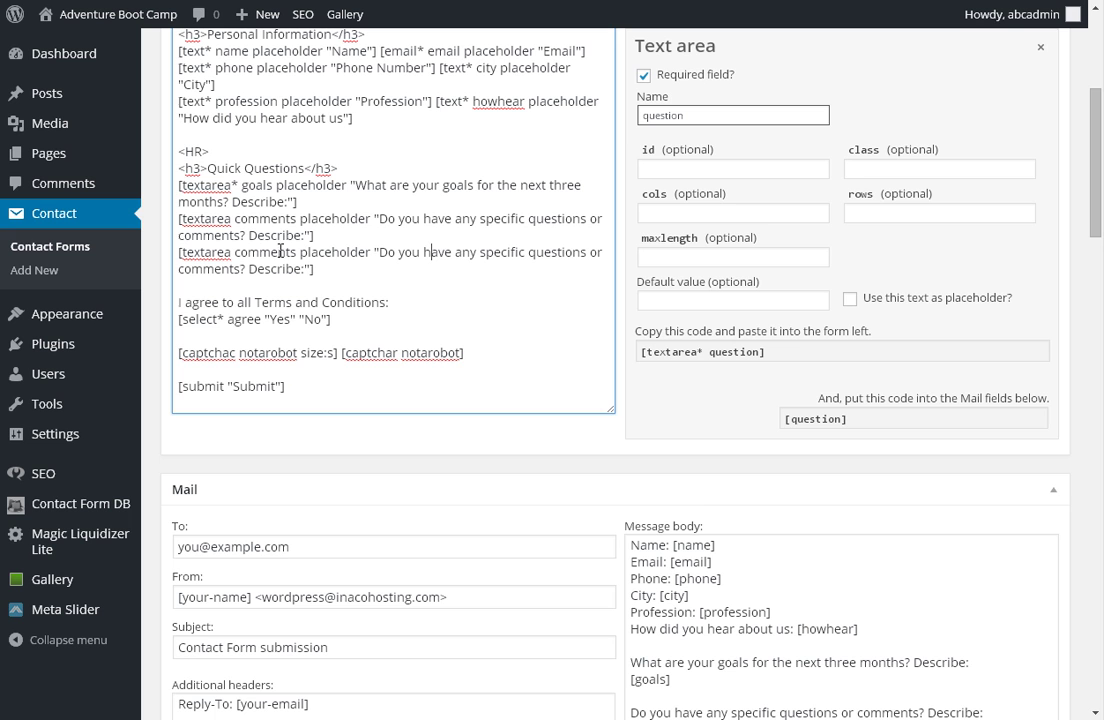
left_click(833, 421)
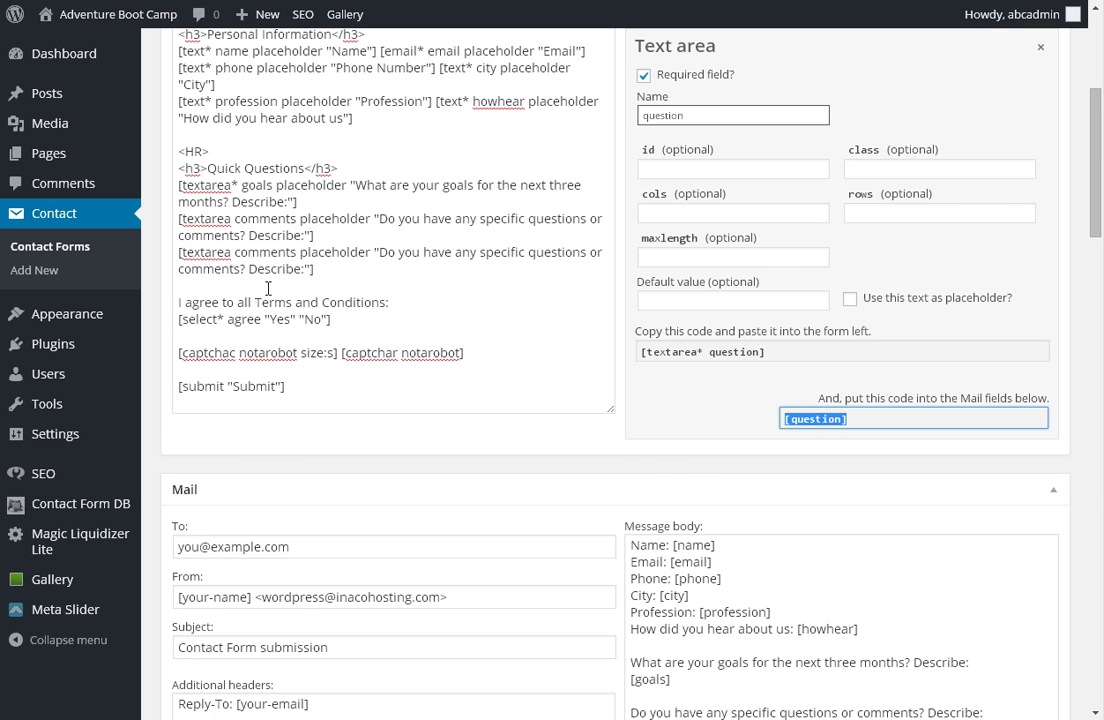
scroll(855, 623, "down", 1)
left_click(783, 527)
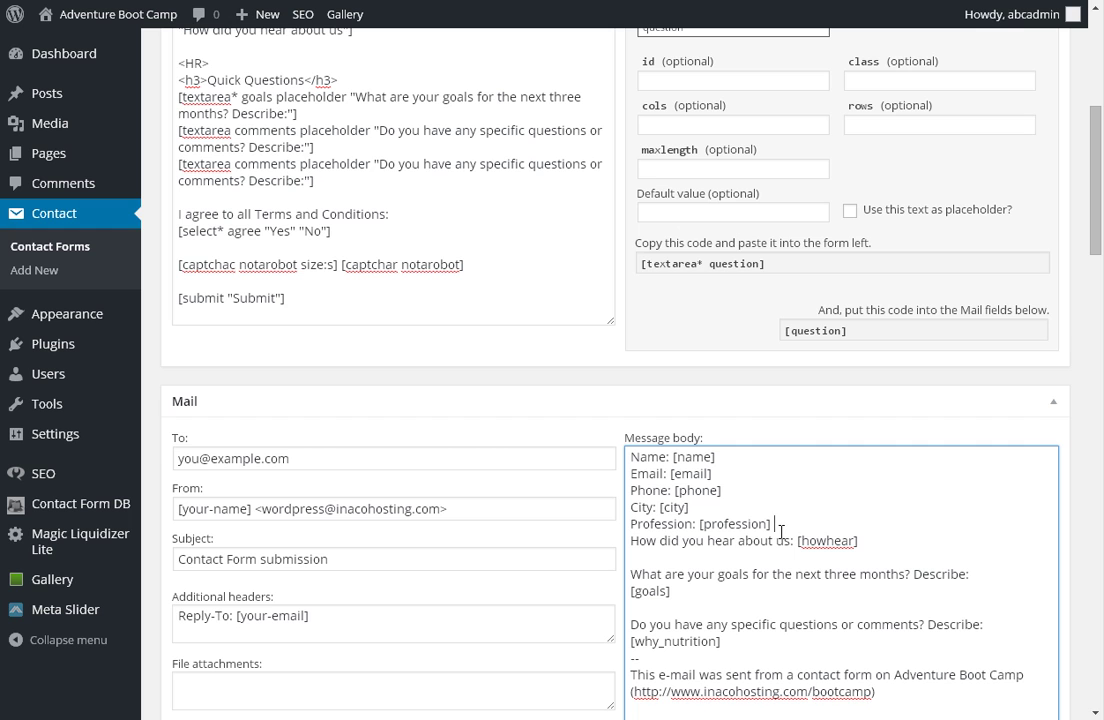
left_click(293, 141)
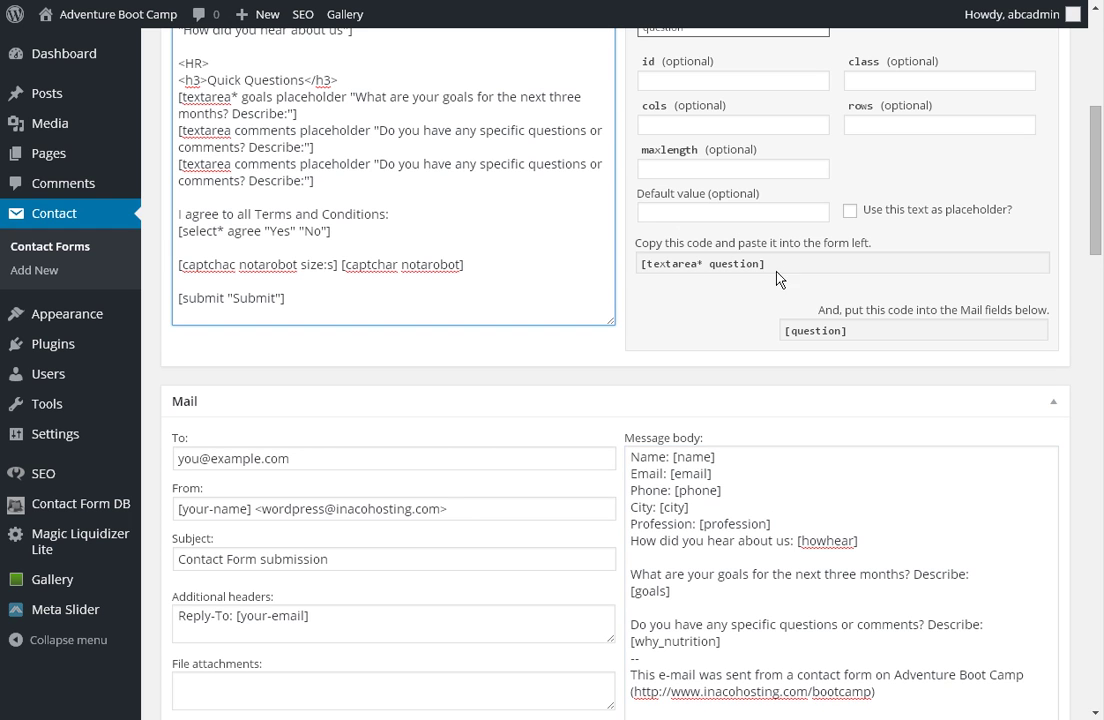
left_click(326, 181)
left_click(711, 527)
scroll(1092, 456, "down", 2)
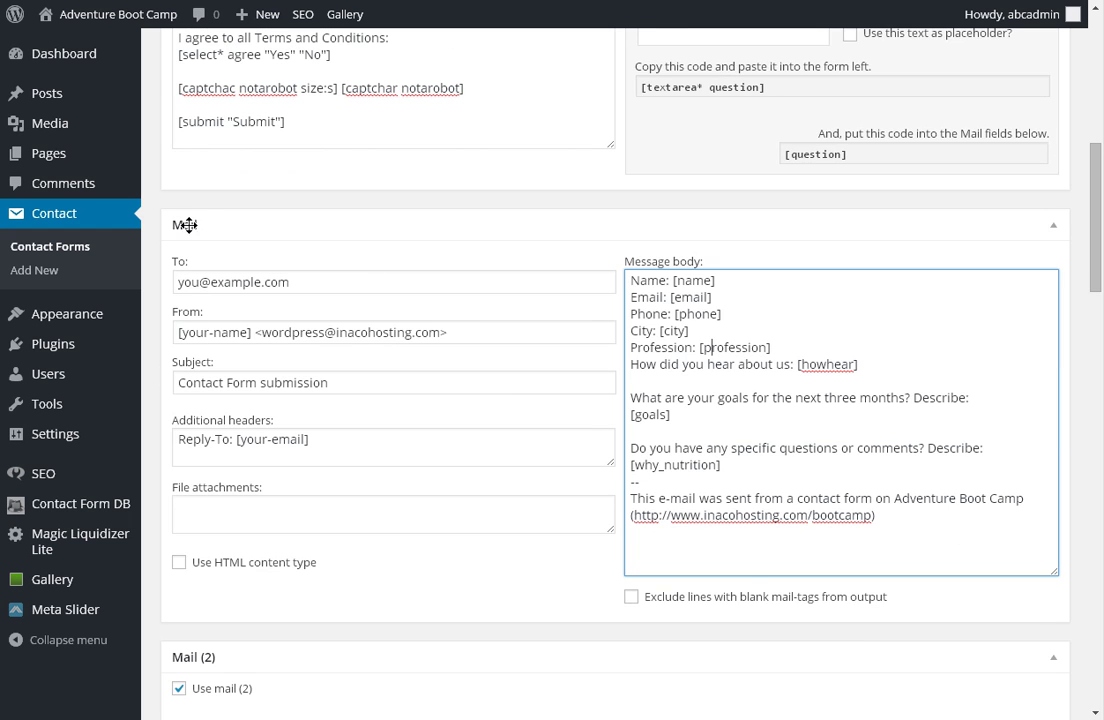
left_click_drag(660, 297, 949, 516)
left_click(949, 516)
scroll(732, 236, "up", 1)
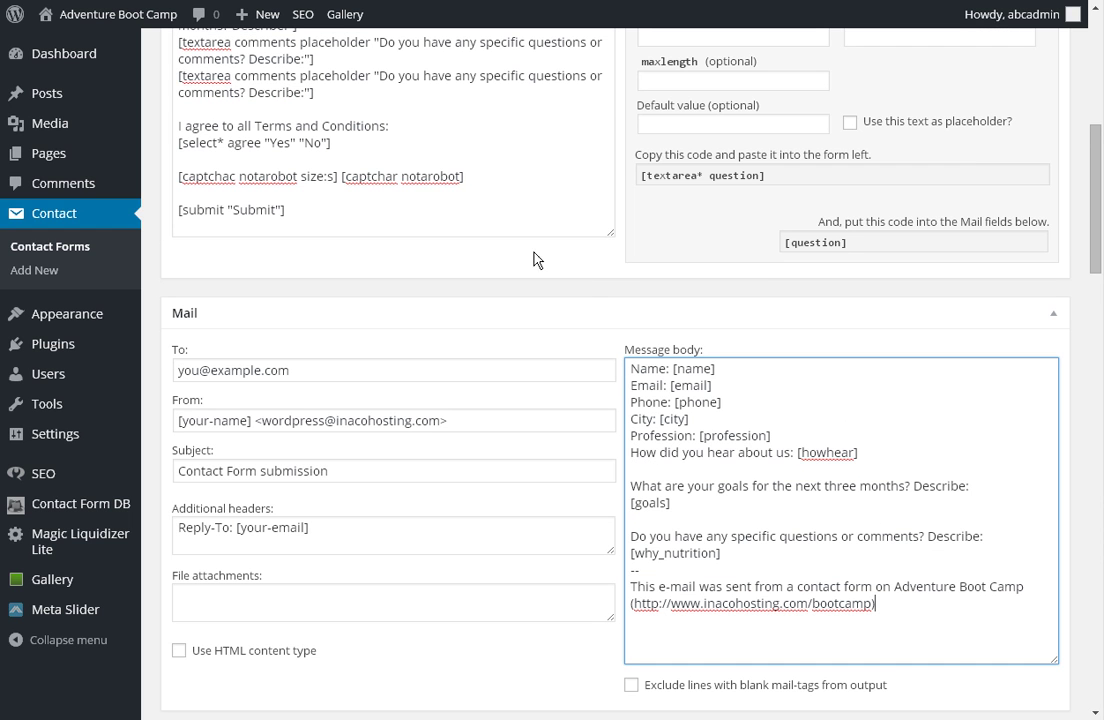
left_click_drag(314, 92, 330, 65)
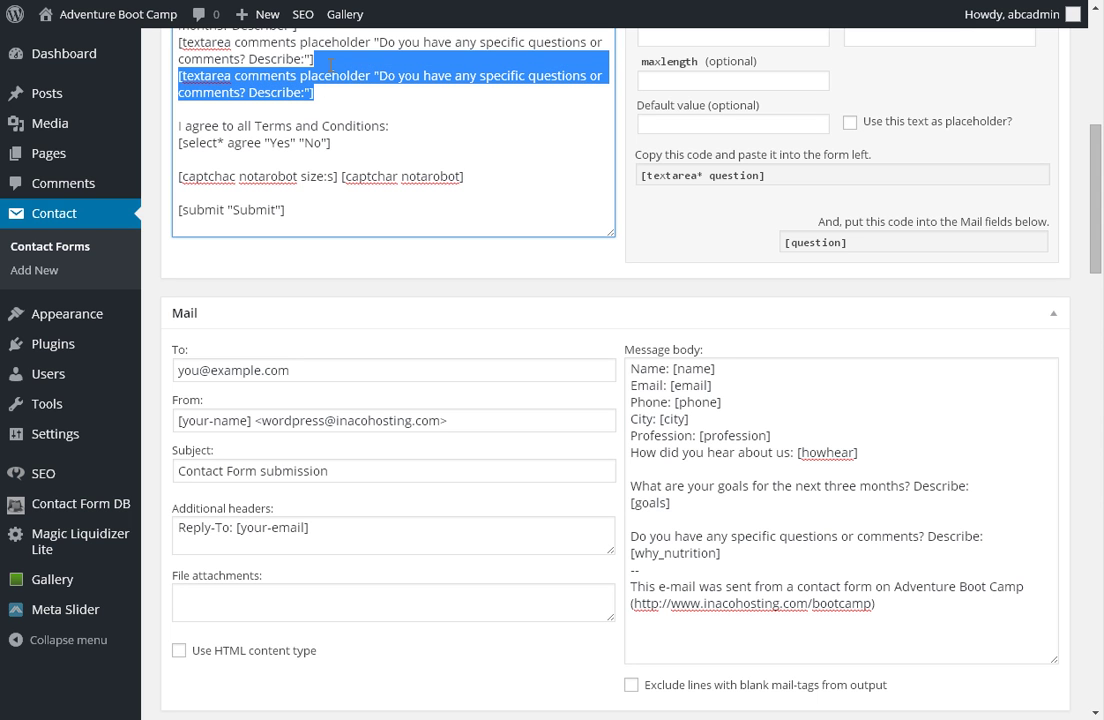
key("BackSpace")
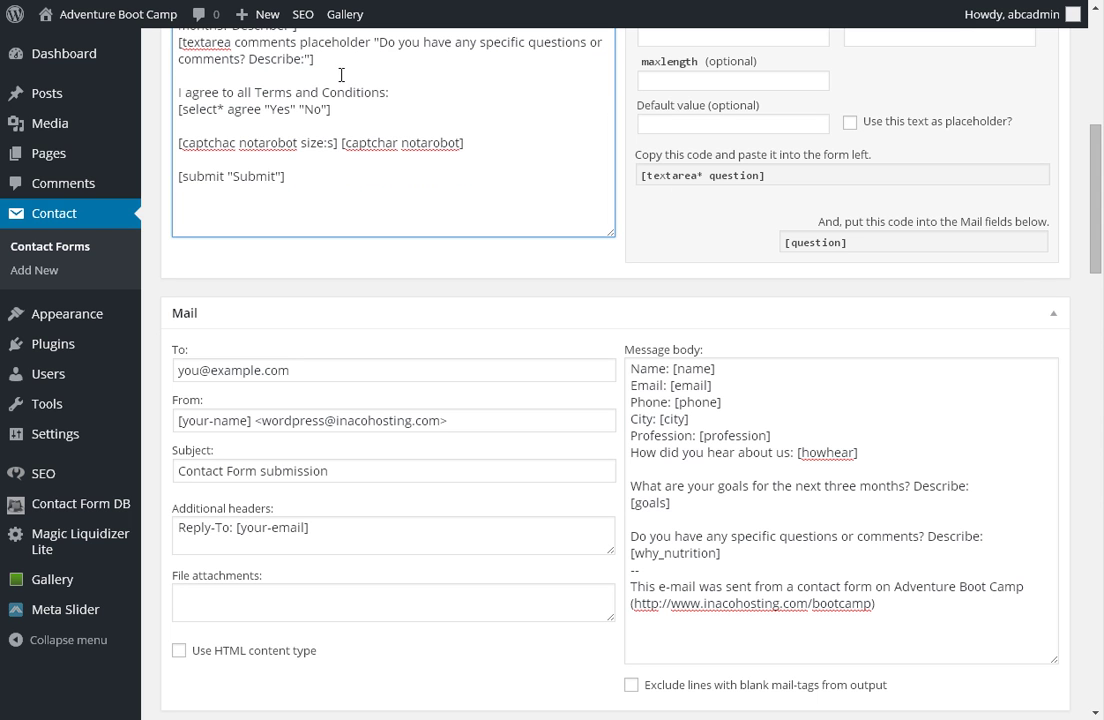
scroll(341, 75, "up", 3)
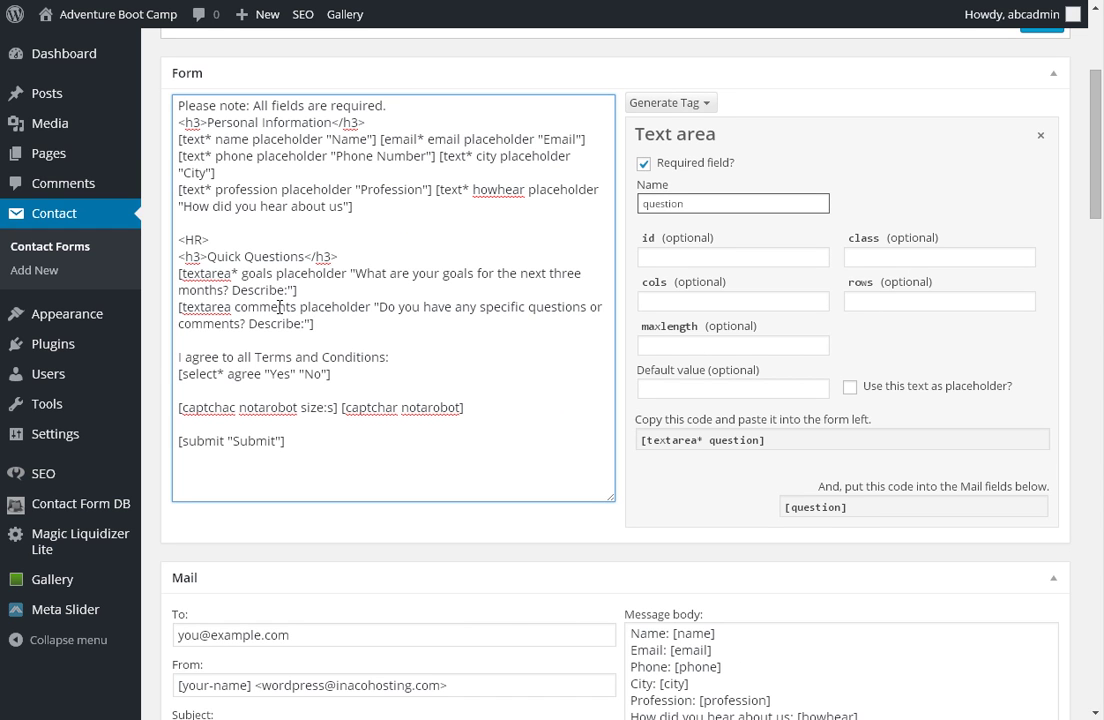
scroll(793, 437, "down", 1)
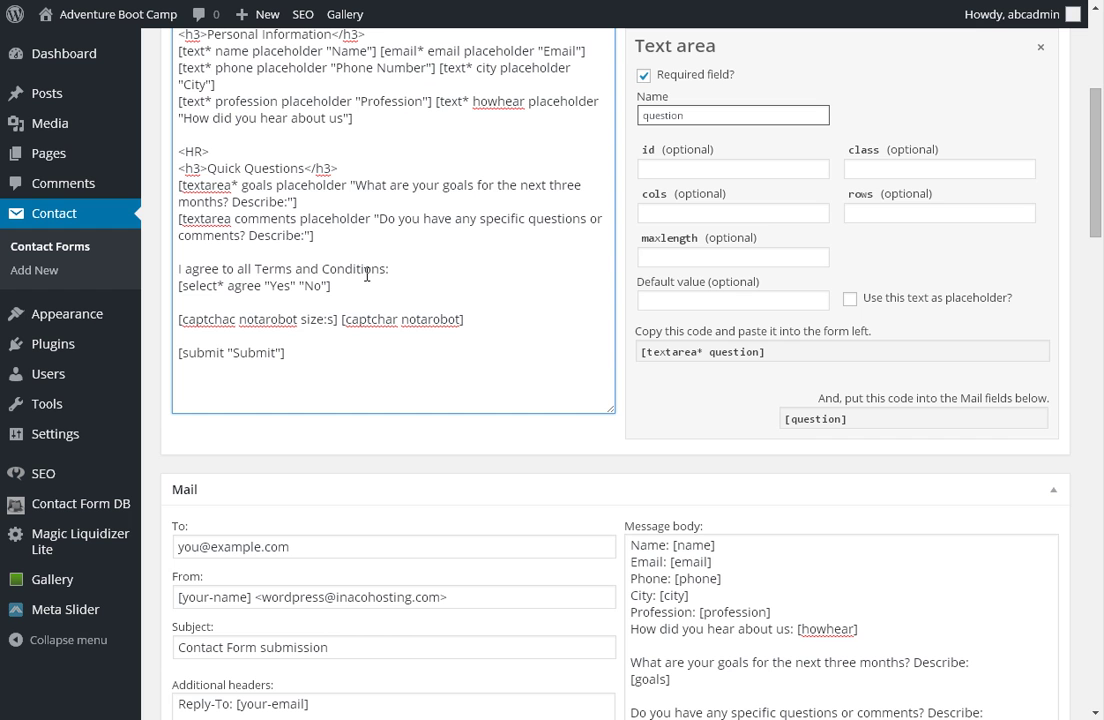
left_click_drag(308, 360, 212, 120)
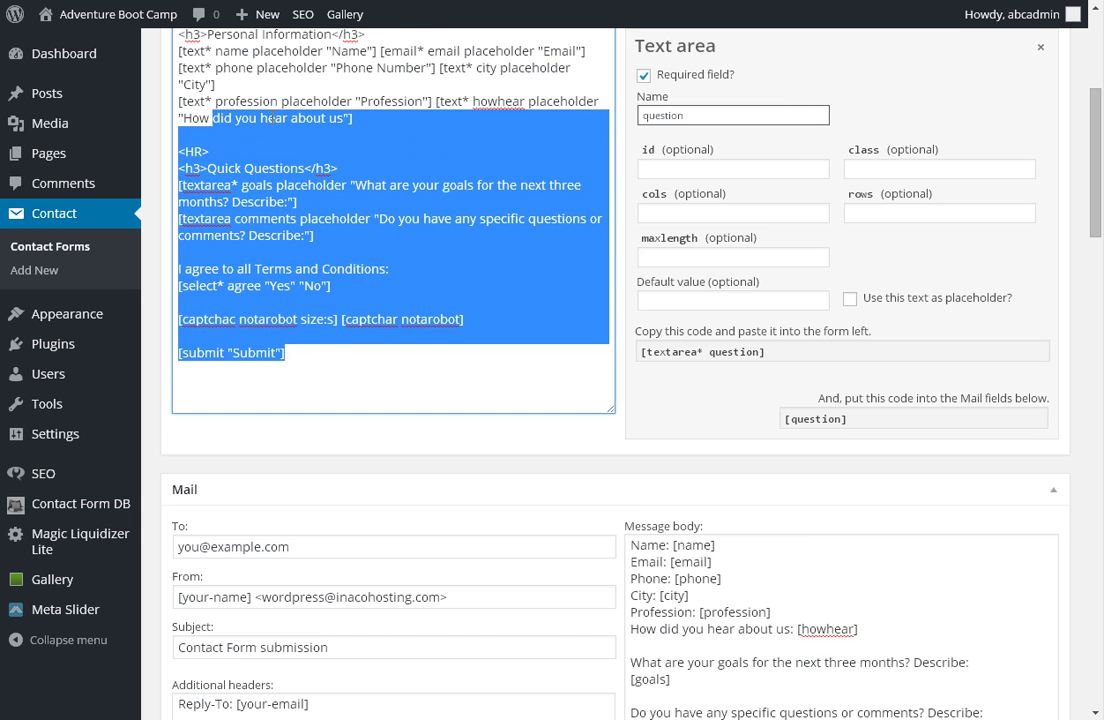
left_click(264, 121)
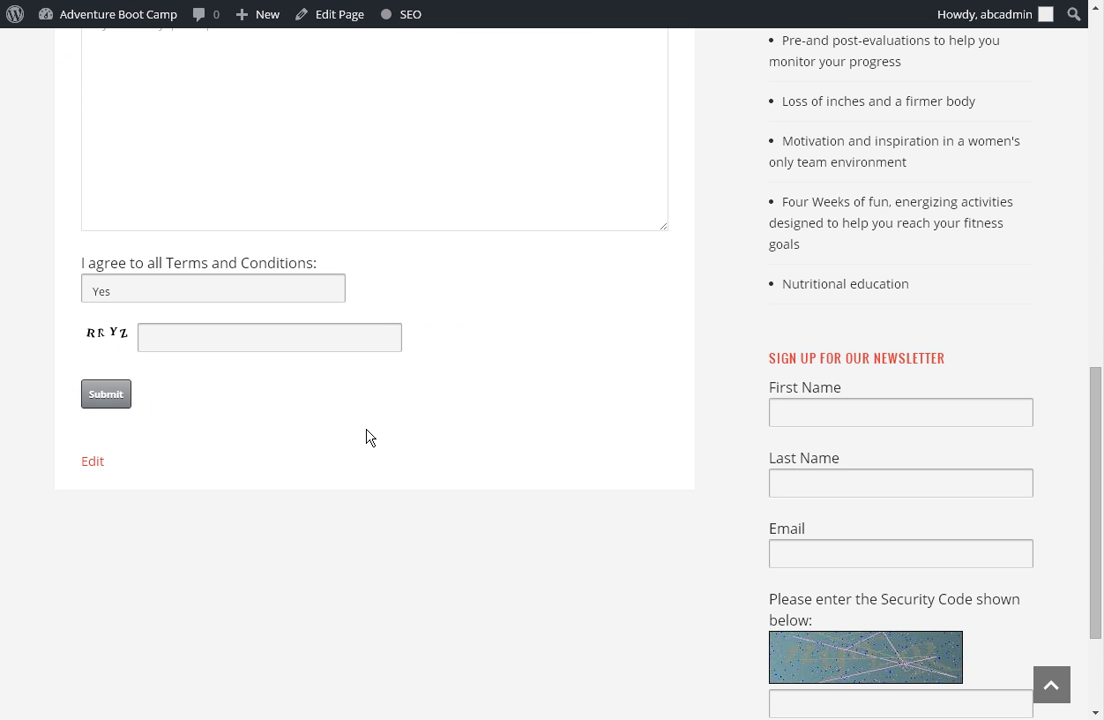
scroll(286, 244, "up", 7)
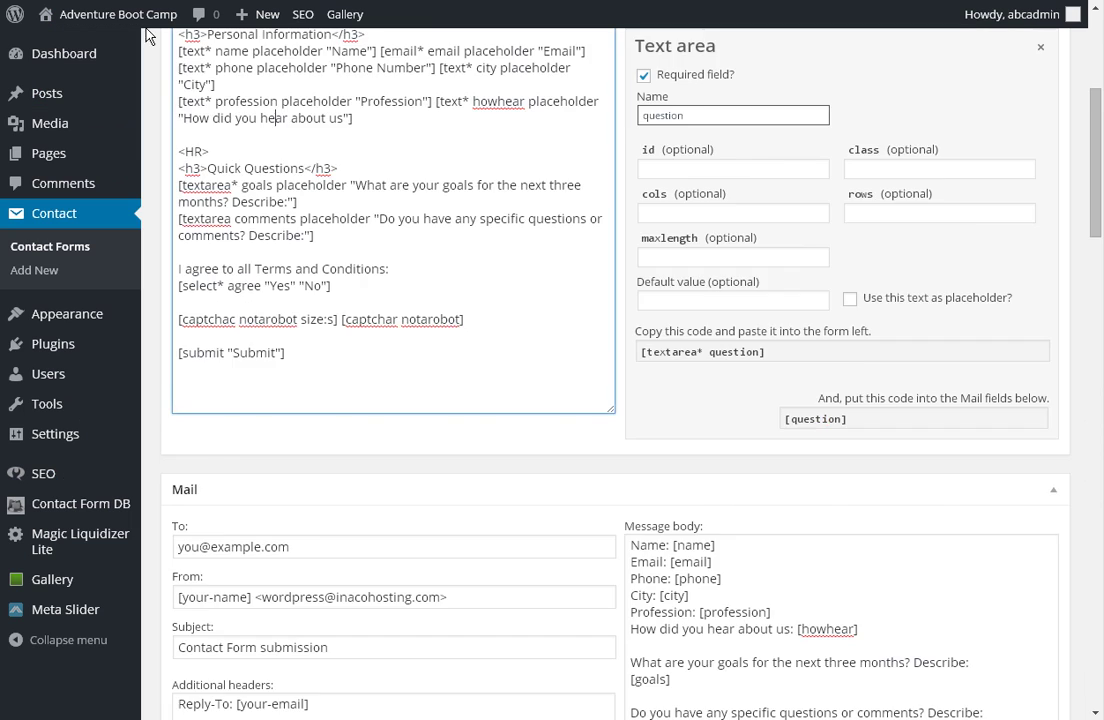
scroll(769, 466, "down", 2)
scroll(769, 466, "down", 1)
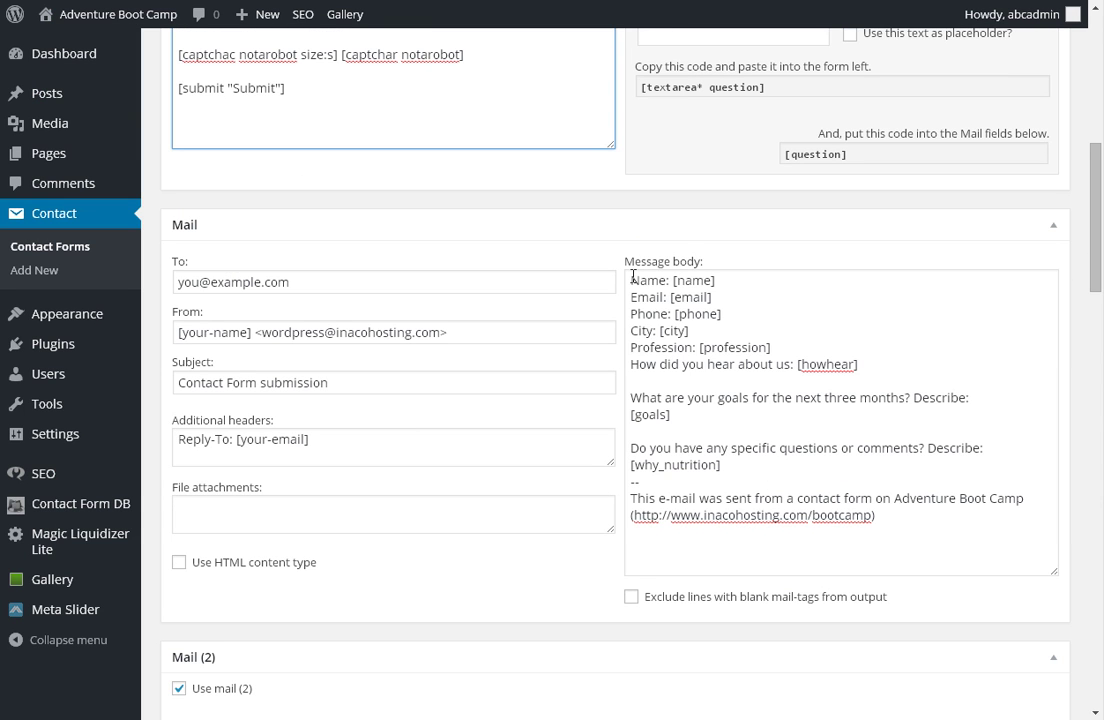
left_click_drag(632, 281, 797, 498)
left_click(795, 469)
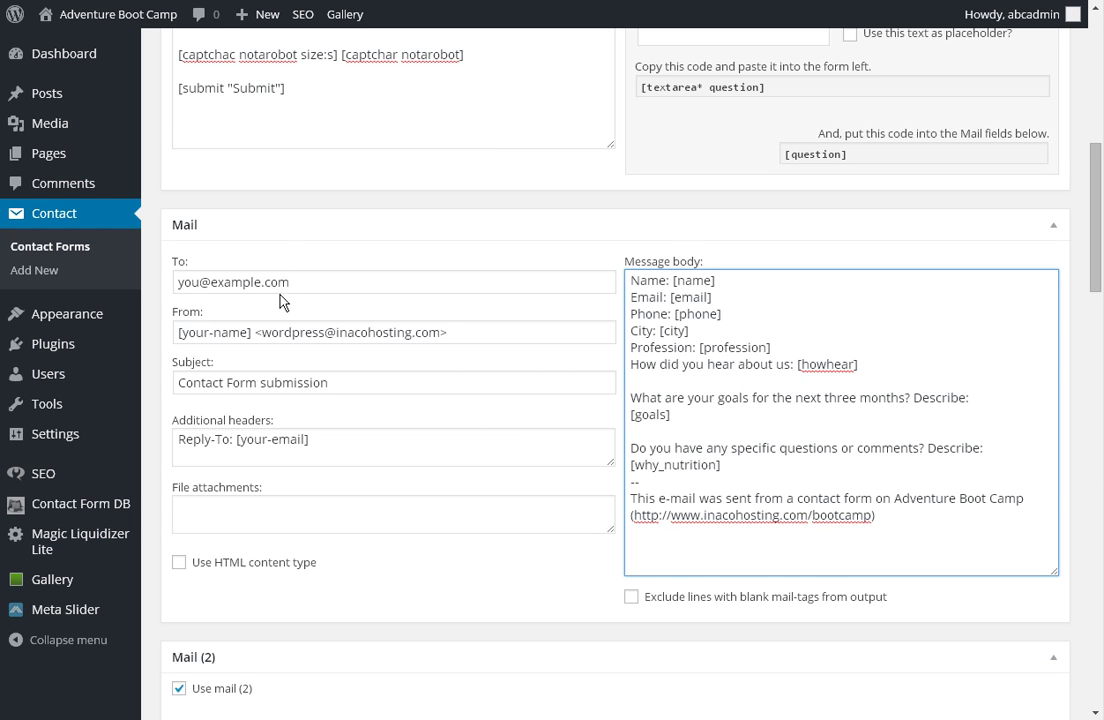
left_click_drag(294, 284, 176, 287)
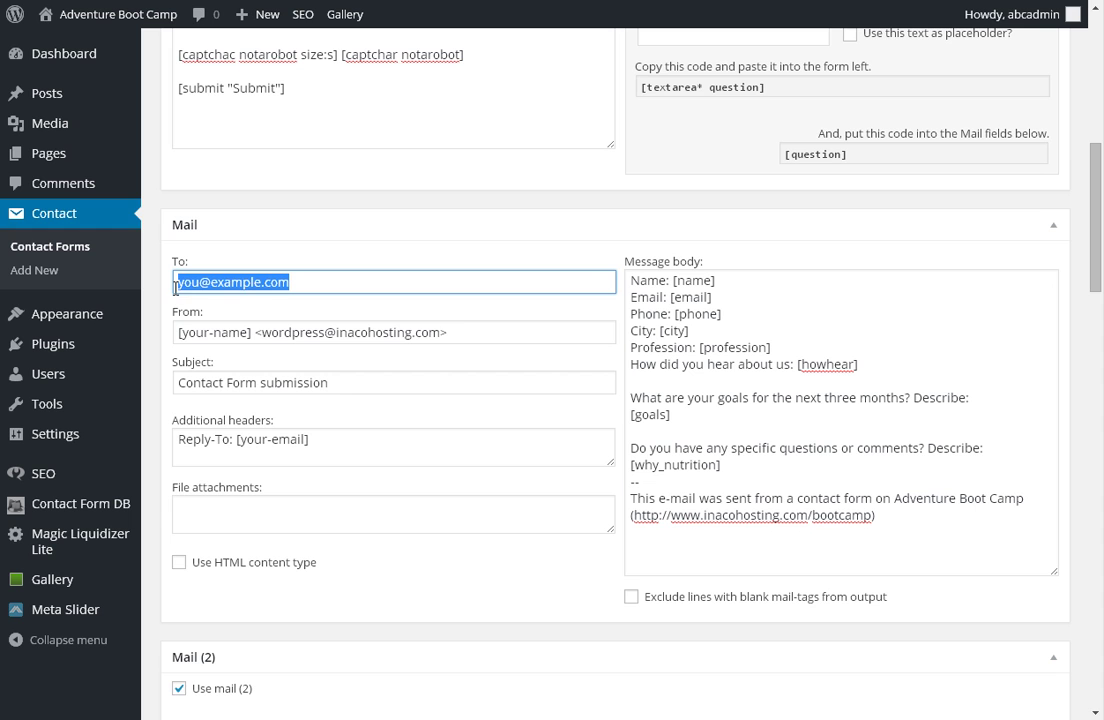
left_click_drag(470, 332, 155, 362)
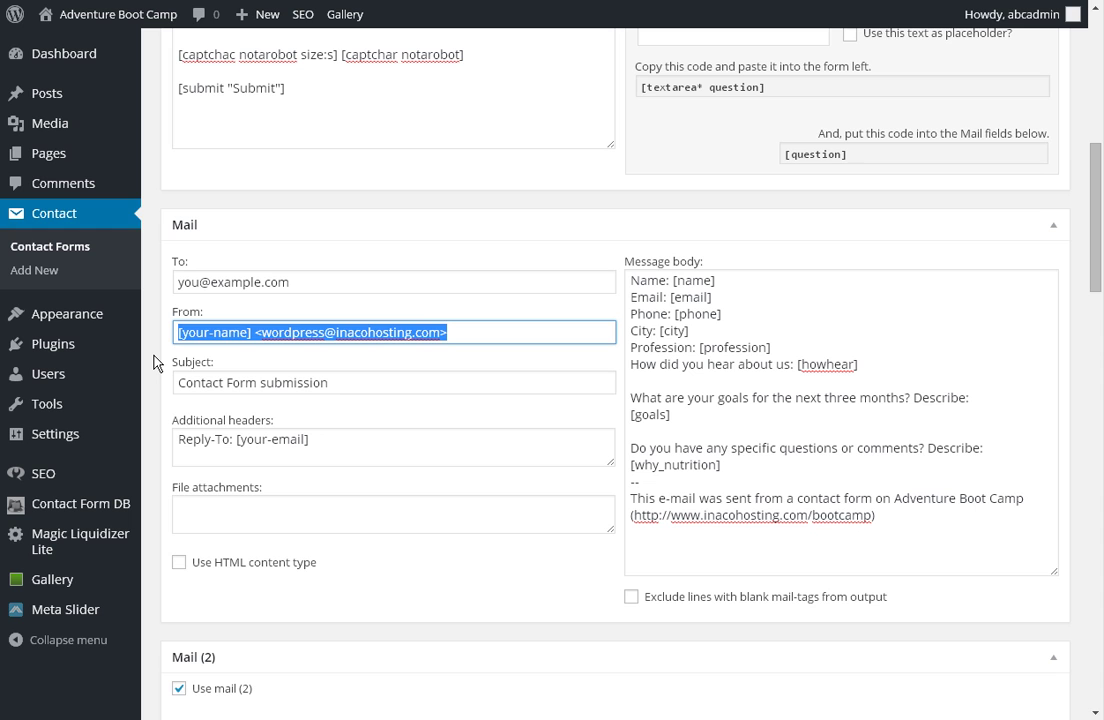
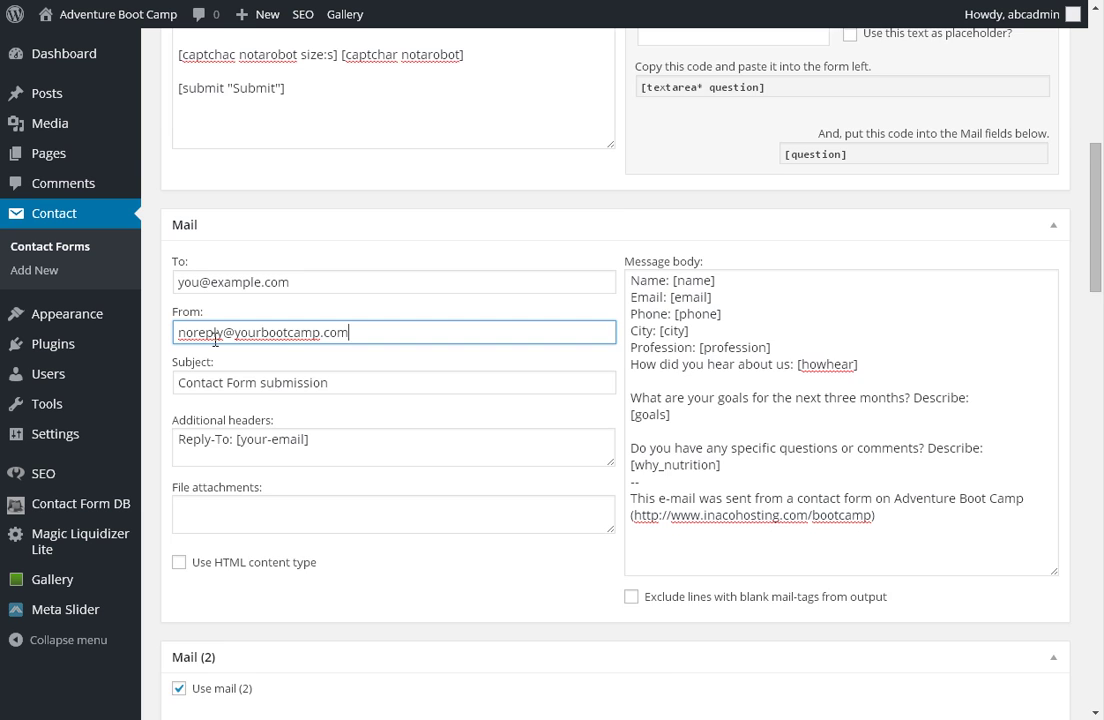
scroll(185, 310, "down", 1)
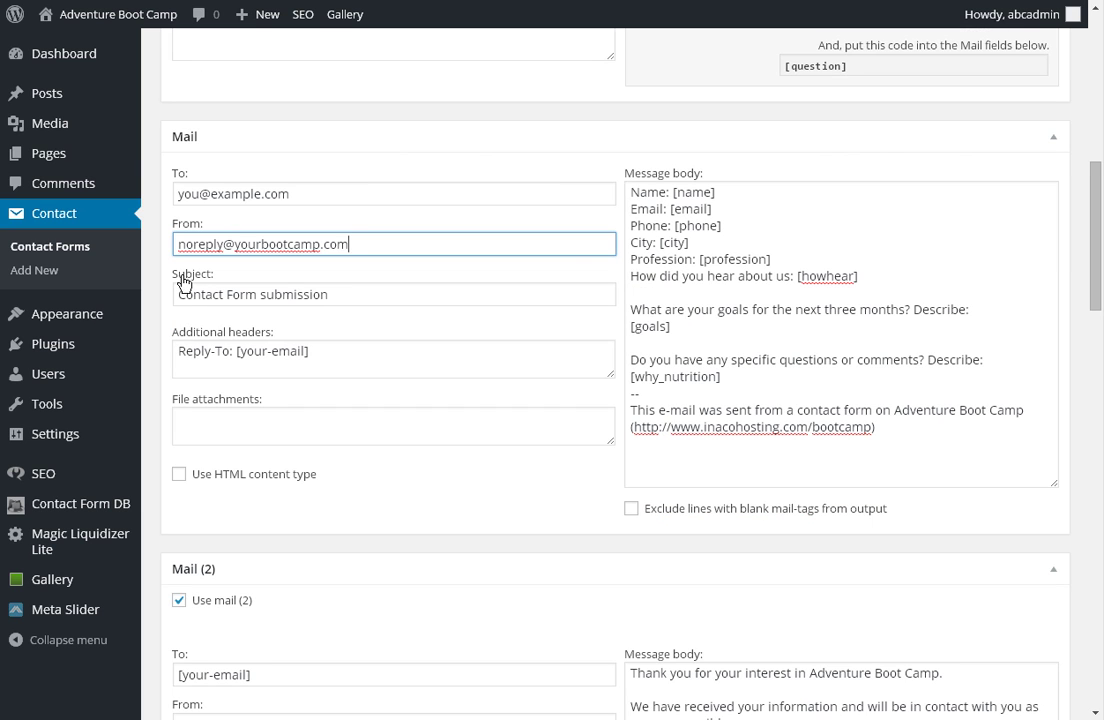
Change the Reply-To header tag from [your-email] to [email].
double_click(251, 350)
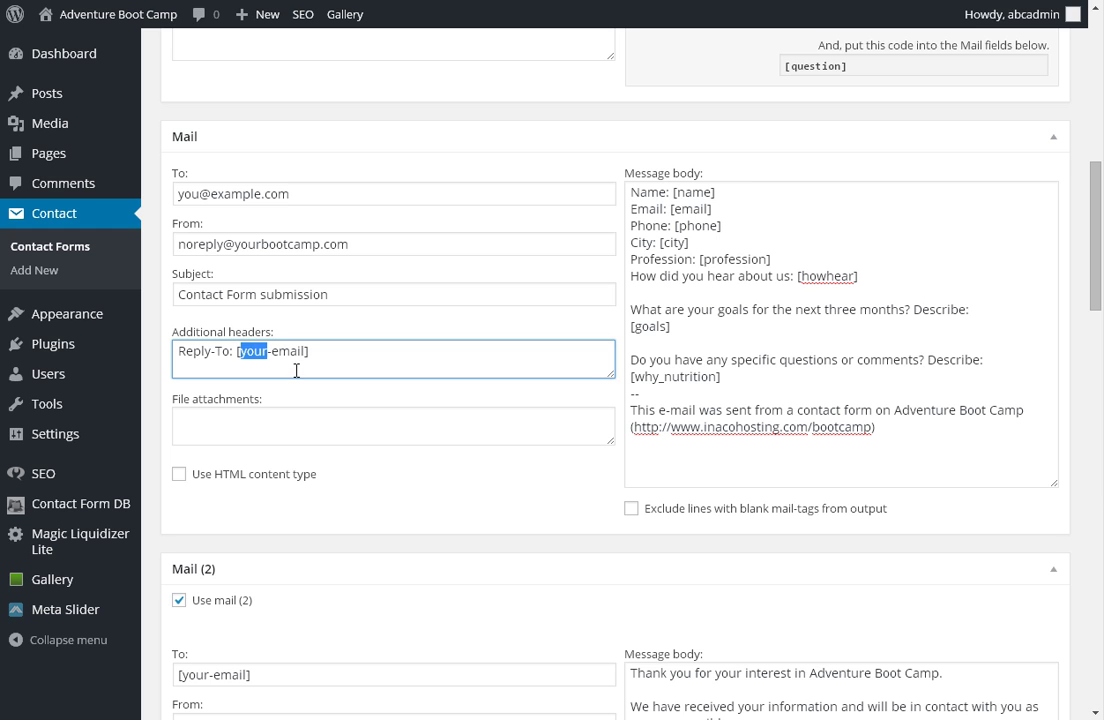
key("Delete")
key("Delete")
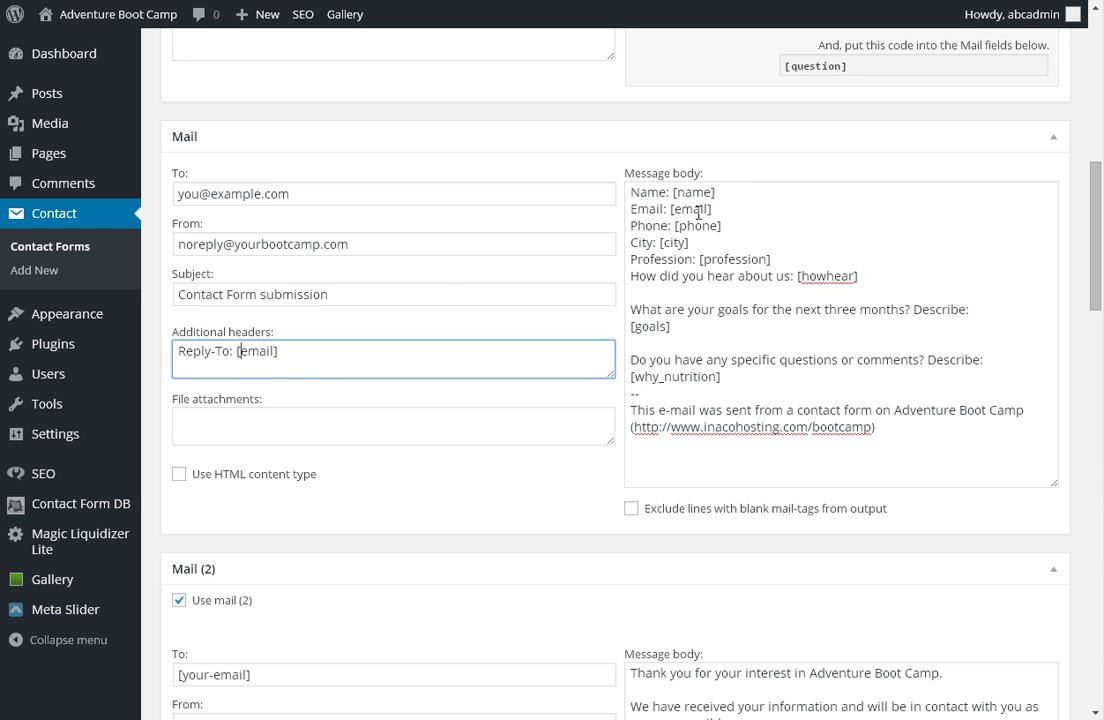
double_click(698, 213)
double_click(258, 351)
left_click(271, 351)
scroll(676, 234, "down", 1)
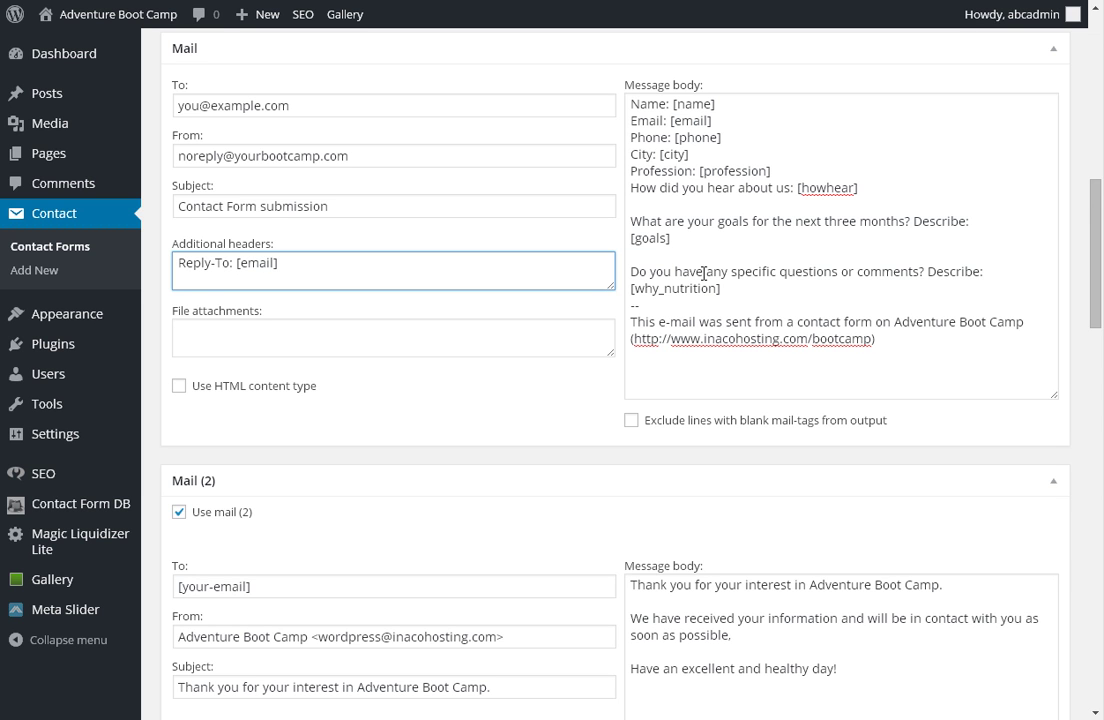
Change the Mail (2) To field to [email], checking it against the form's email field name.
scroll(702, 276, "down", 4)
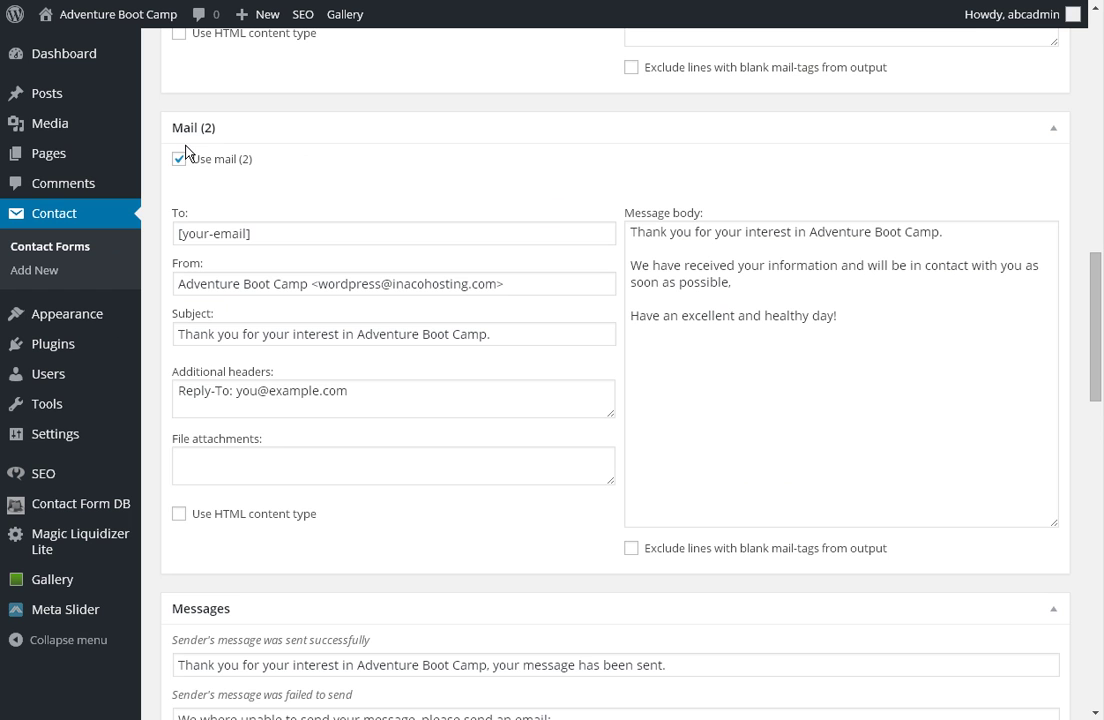
left_click(196, 240)
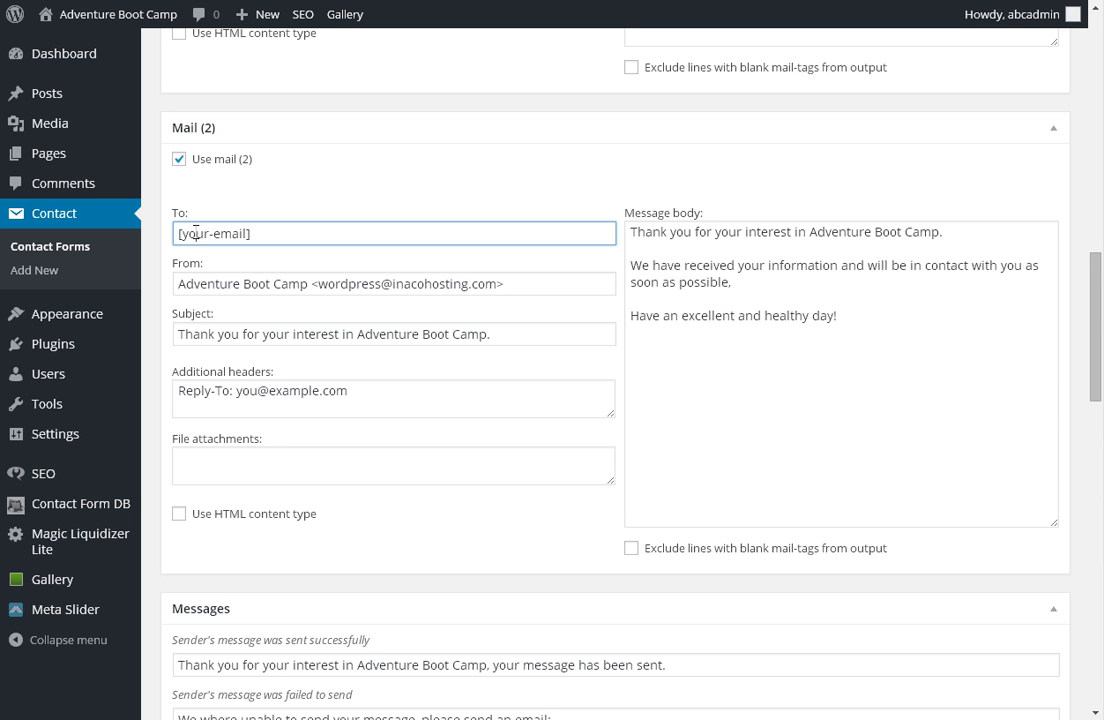
double_click(196, 240)
key("Delete")
key("Delete")
left_click(451, 158)
scroll(453, 226, "up", 2)
scroll(455, 226, "up", 4)
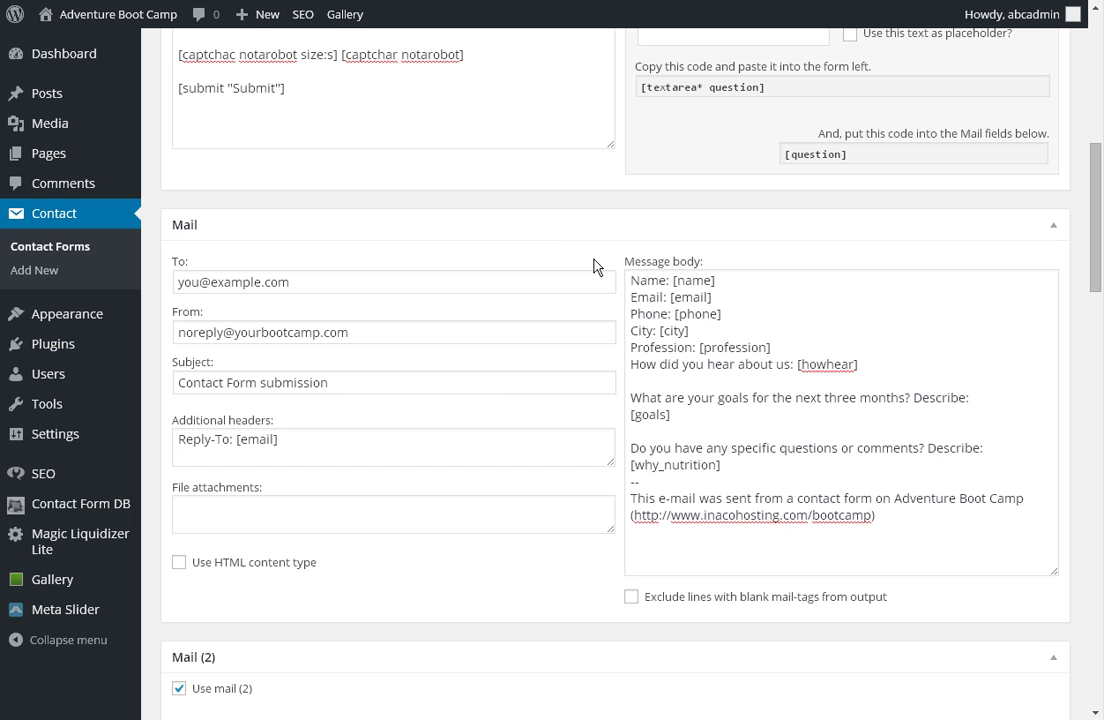
left_click(660, 278)
scroll(310, 222, "up", 5)
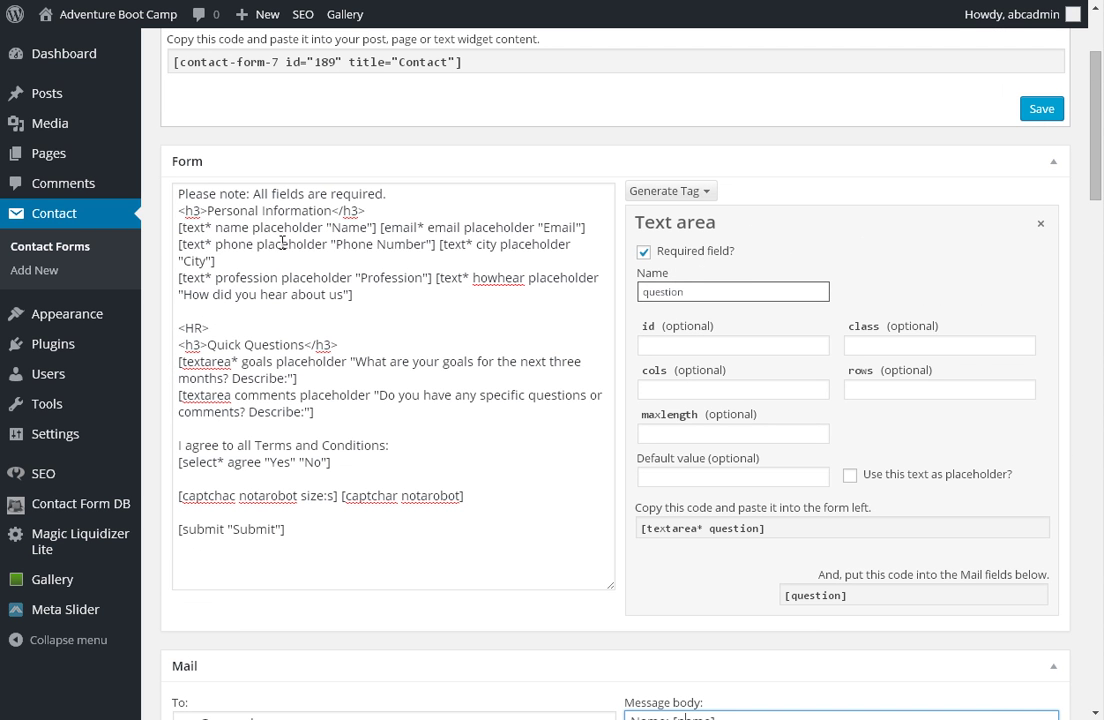
double_click(443, 227)
scroll(424, 325, "down", 4)
scroll(424, 320, "down", 5)
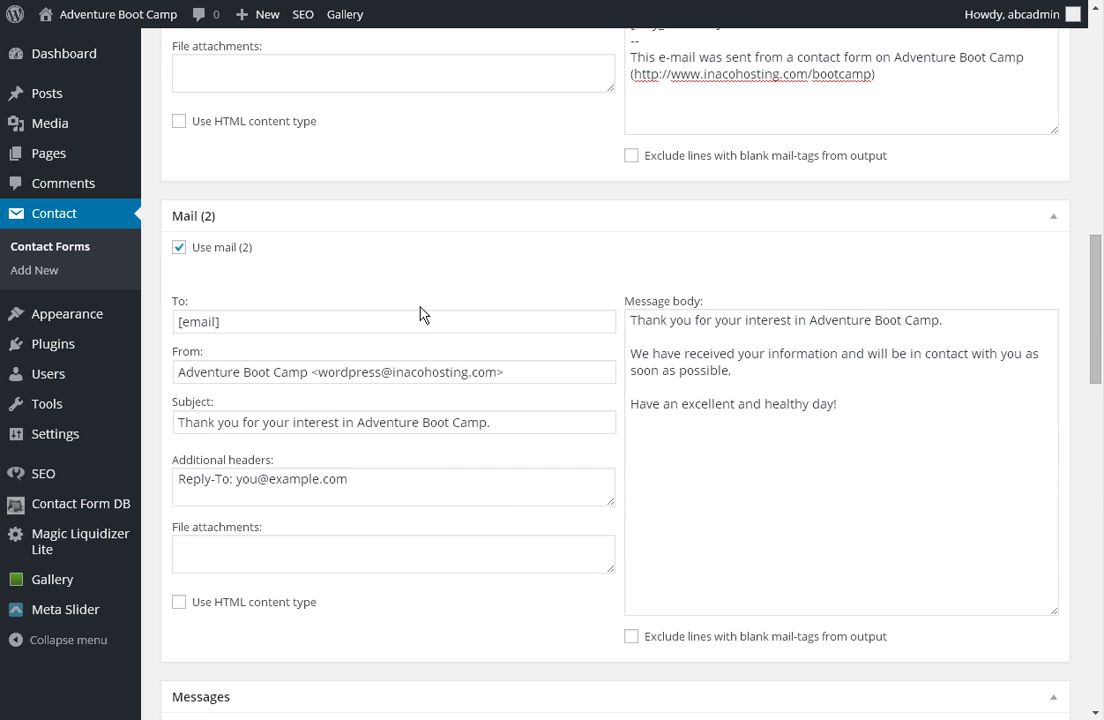
Replace 'wordpress' with 'noreply' in the Mail (2) From address.
double_click(379, 373)
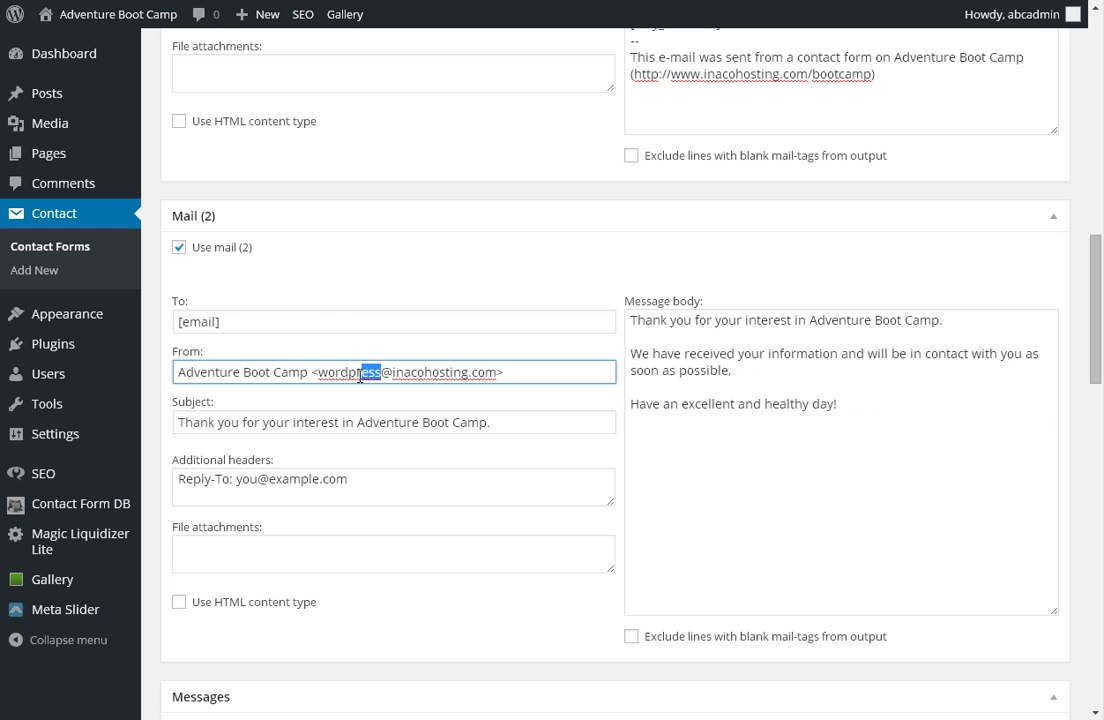
type("norepl")
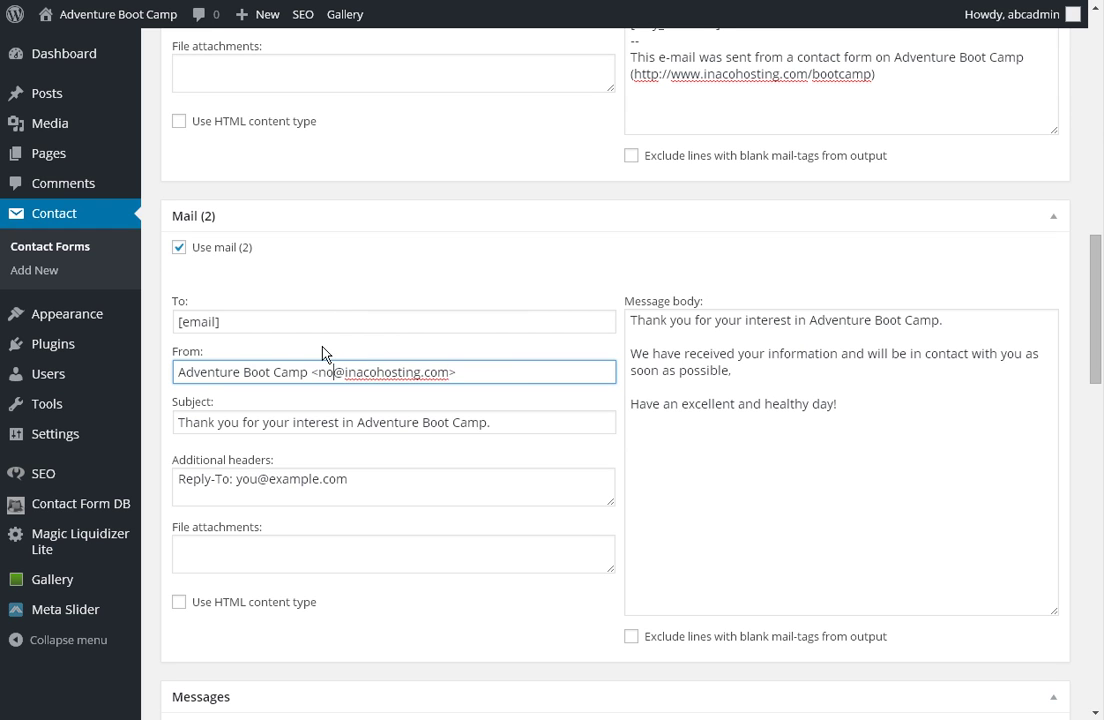
type("y")
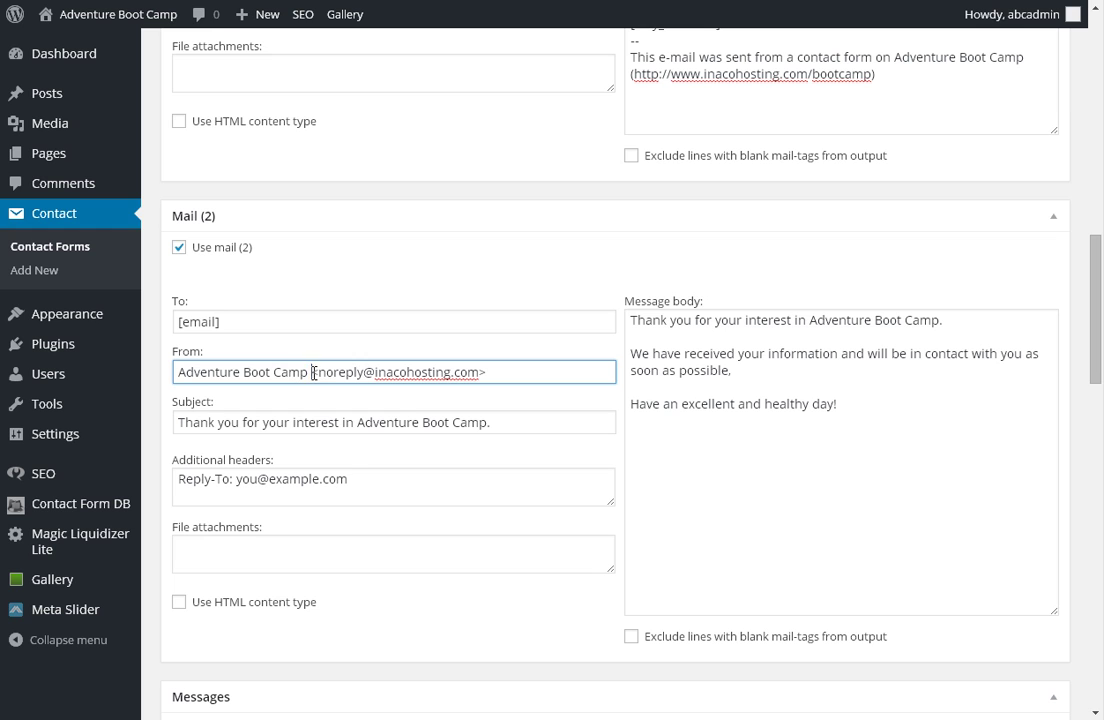
left_click_drag(311, 372, 318, 372)
left_click_drag(488, 372, 480, 372)
left_click(327, 372)
left_click_drag(318, 372, 480, 379)
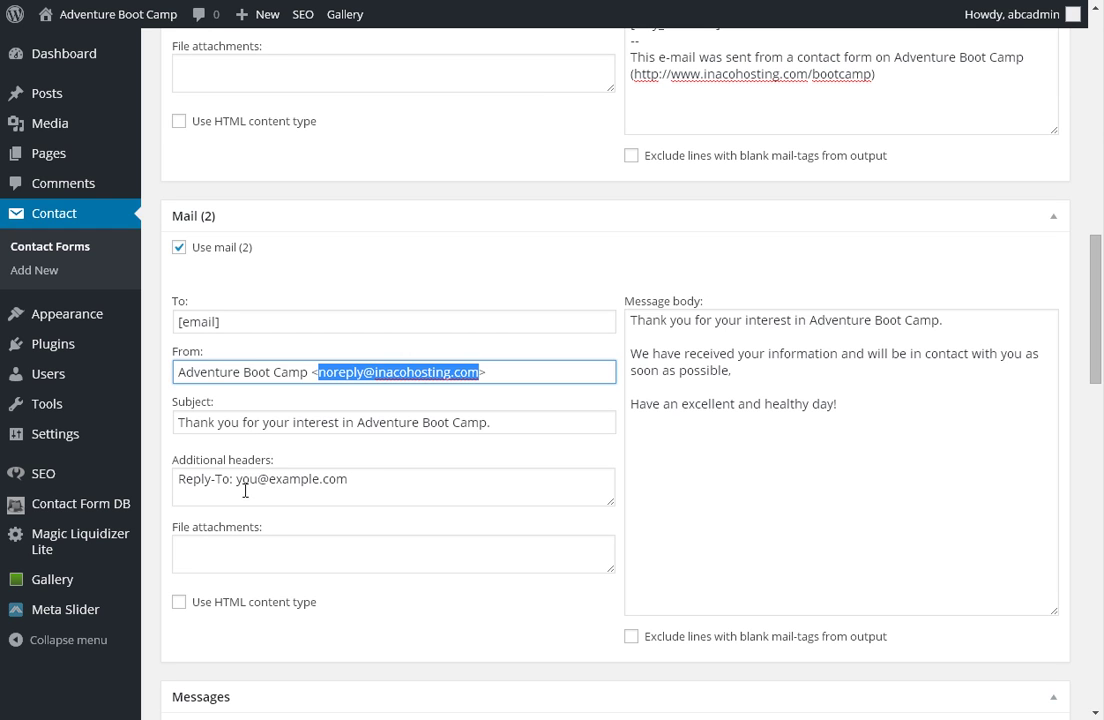
left_click(238, 480)
left_click_drag(237, 480, 350, 479)
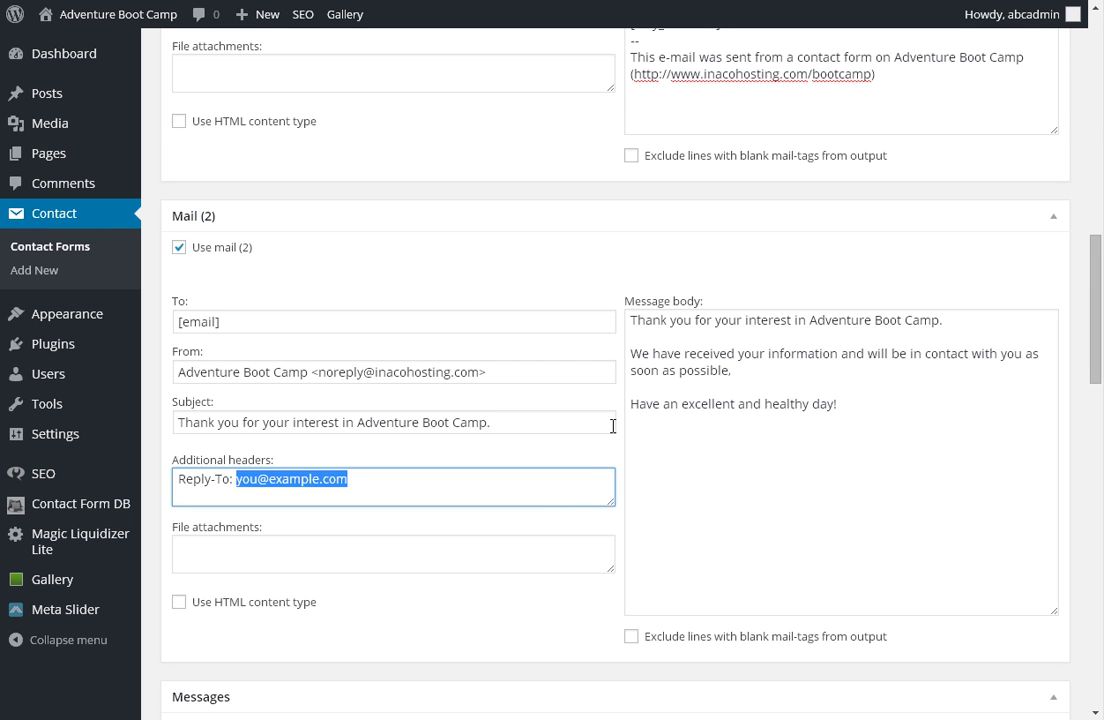
left_click_drag(867, 402, 630, 318)
left_click(702, 352)
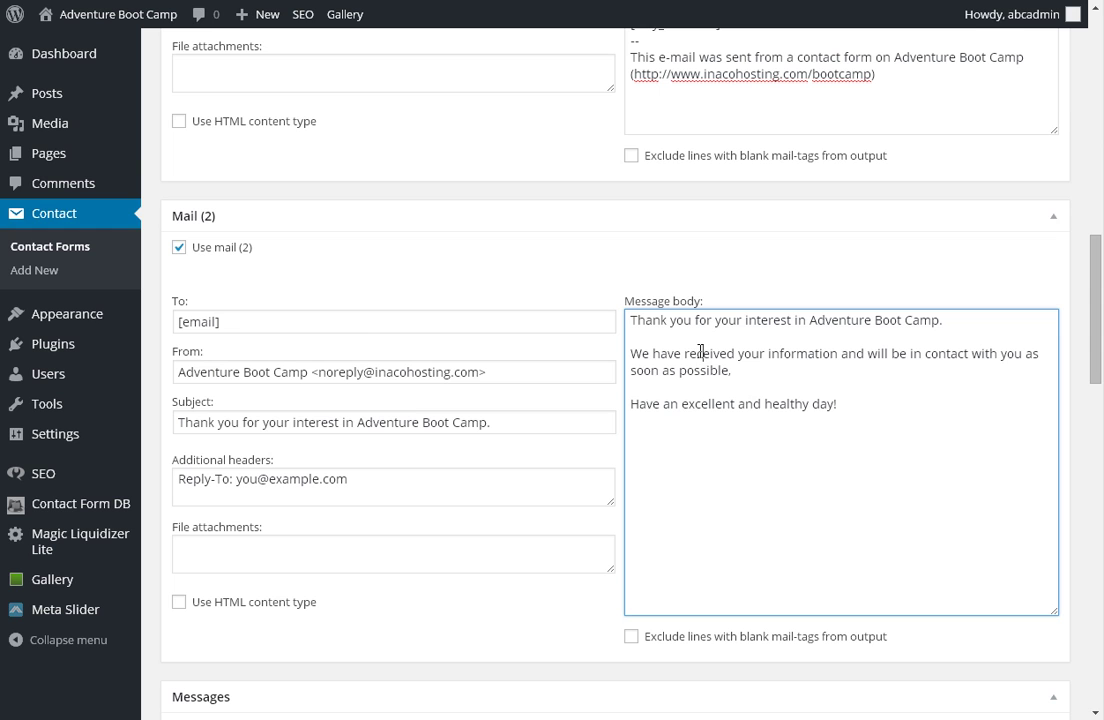
left_click(851, 413)
left_click_drag(852, 414, 620, 316)
left_click(769, 370)
key("ctrl+Home")
left_click(769, 370)
left_click(849, 406)
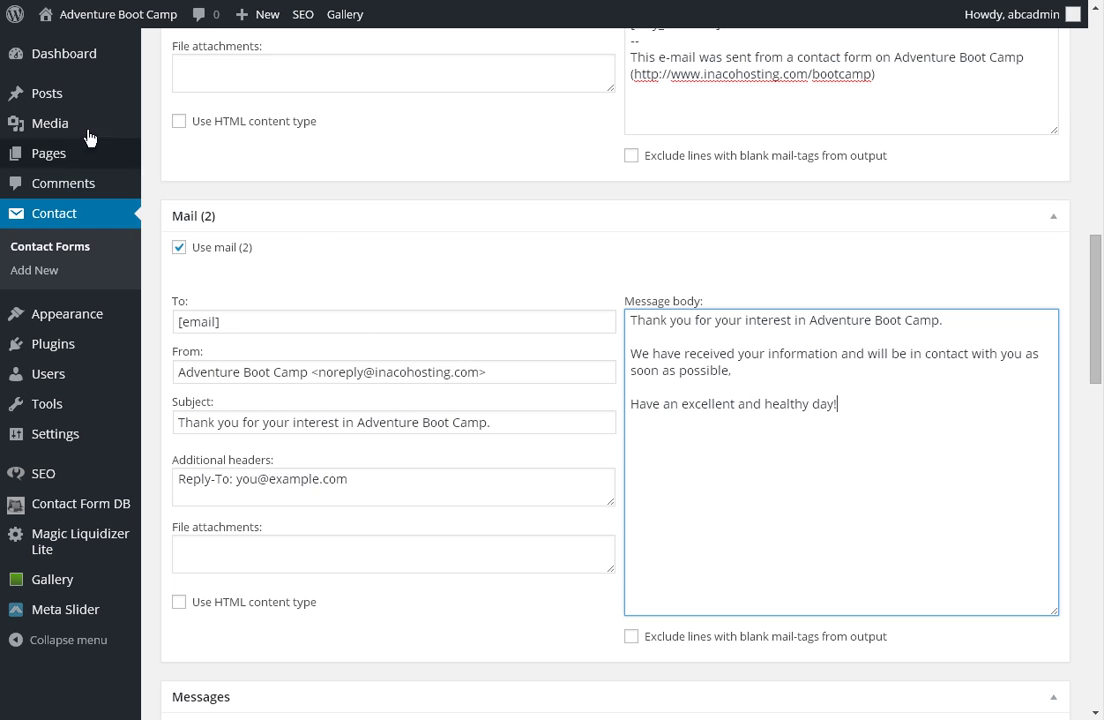
mouse_move(66, 133)
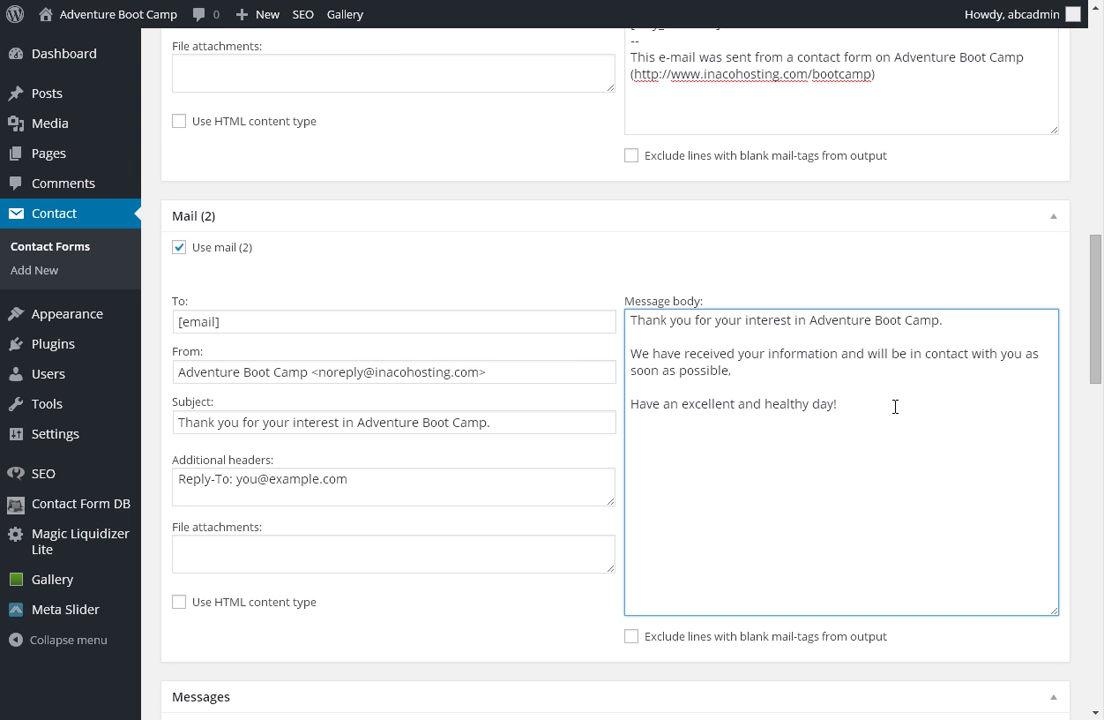
Scroll to the top of Edit Contact Form to see the 'Contact form saved.' notice.
scroll(934, 350, "up", 3)
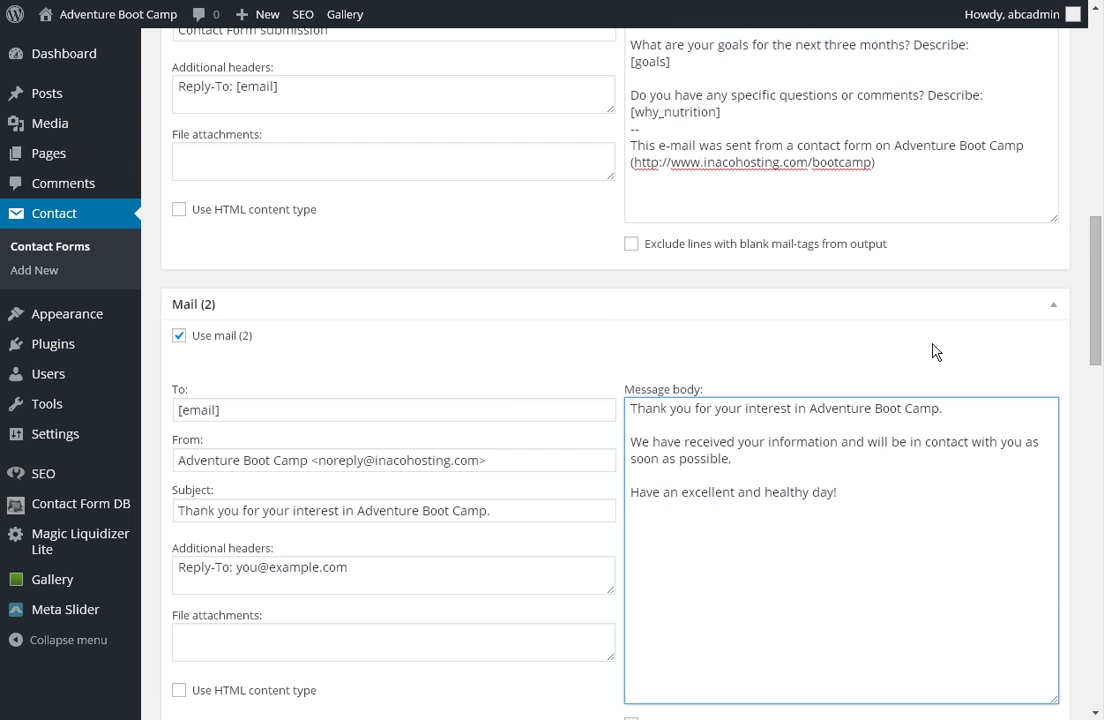
scroll(932, 343, "up", 2)
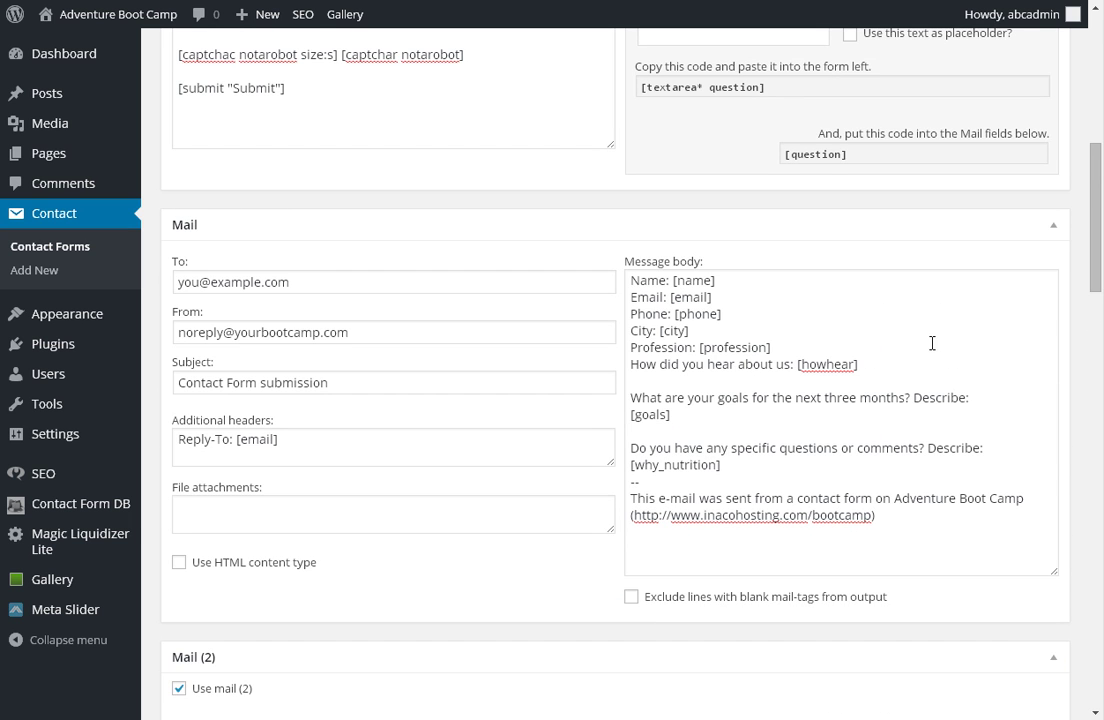
scroll(857, 276, "up", 4)
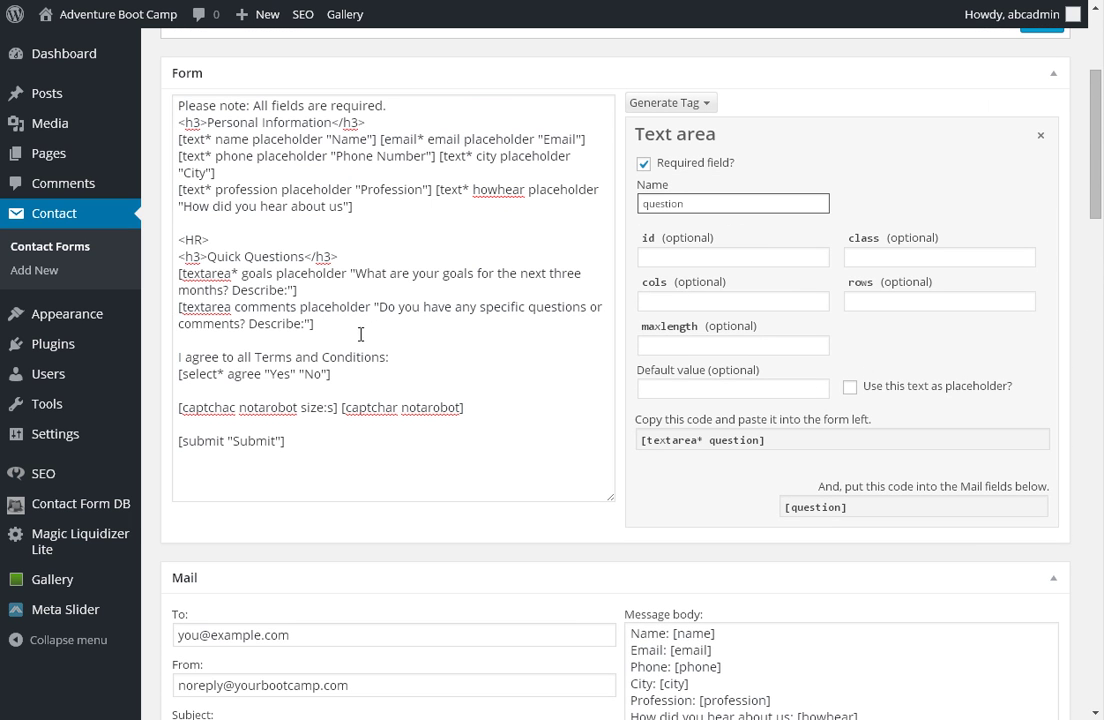
scroll(747, 343, "up", 3)
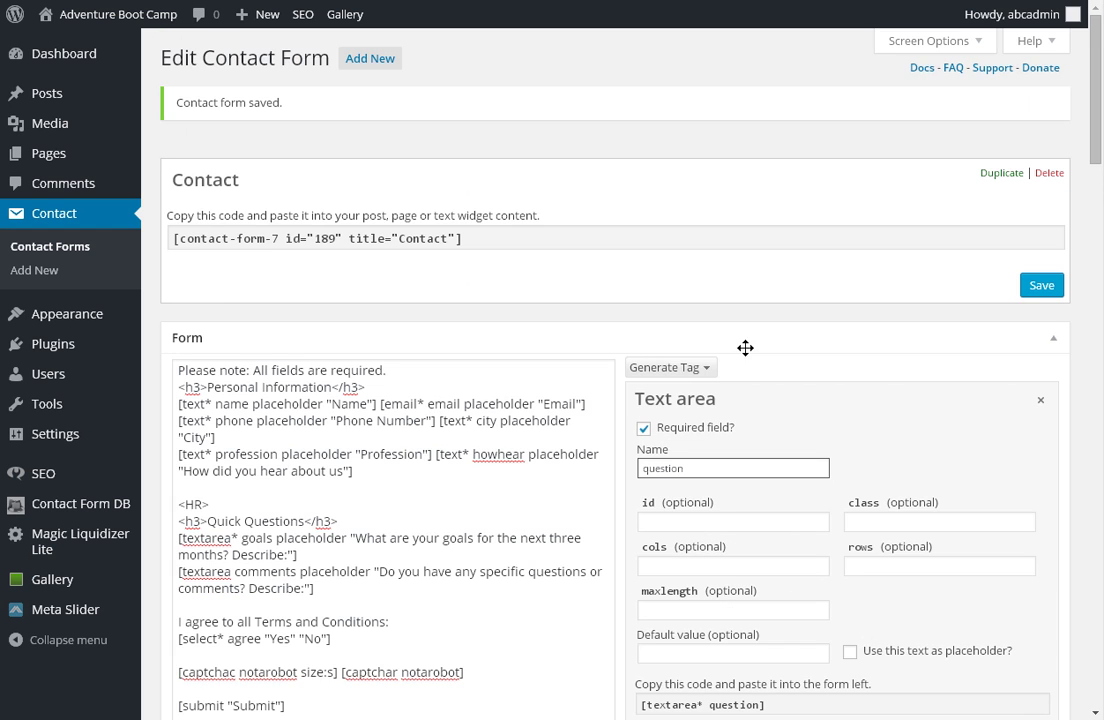